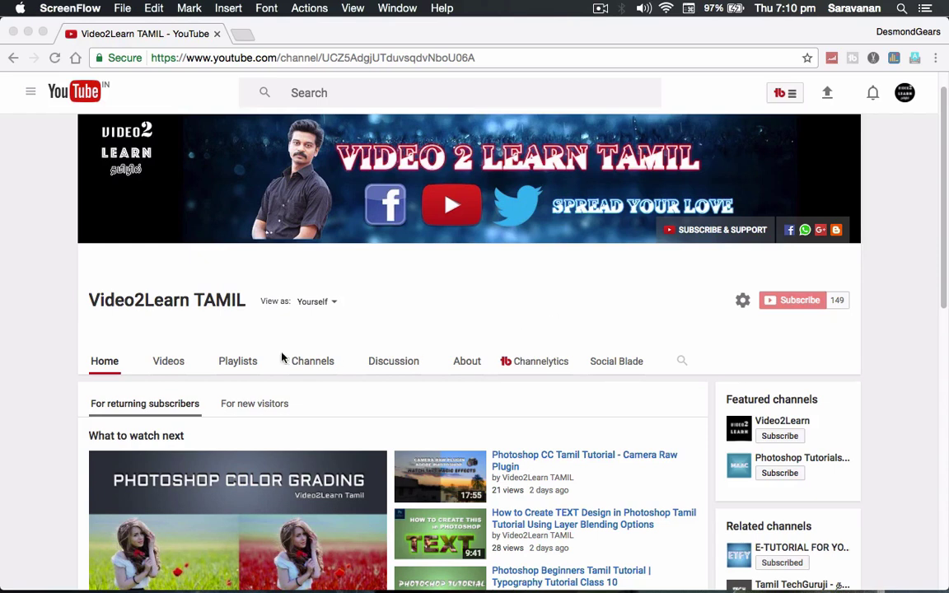
Open the Video2Learn TAMIL channel's Playlists tab and scroll through its twelve created playlists.
click(240, 363)
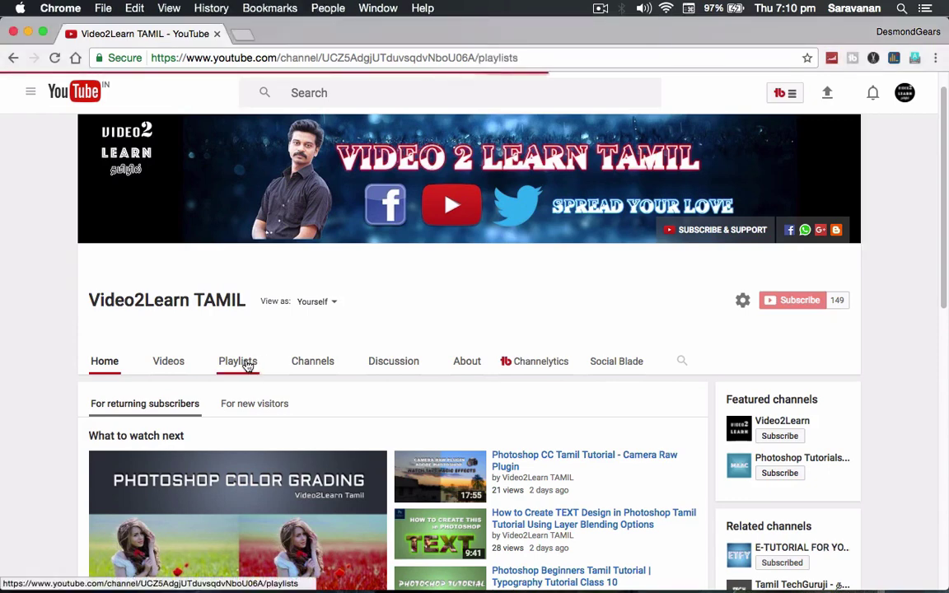
scroll(466, 428, down, 3)
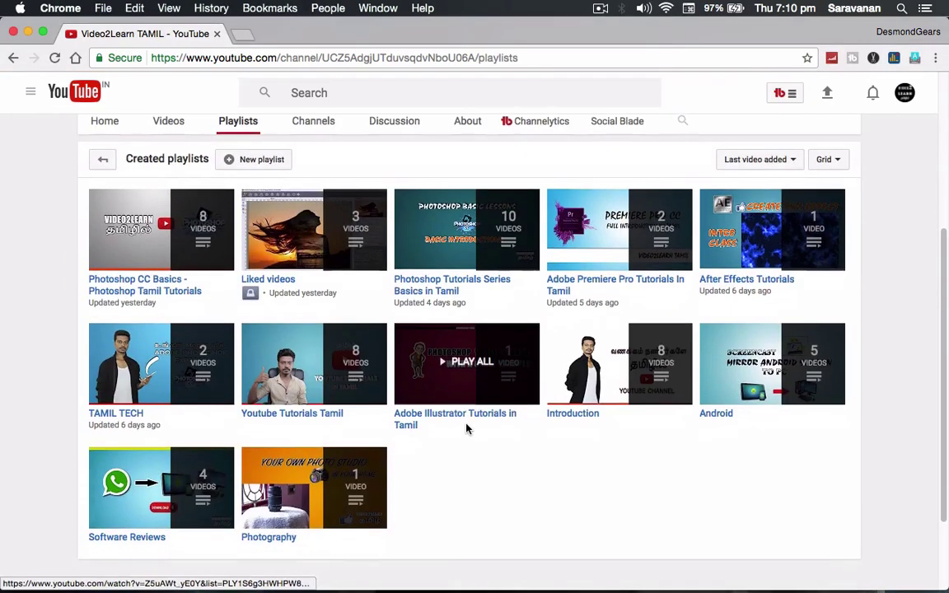
scroll(466, 427, up, 2)
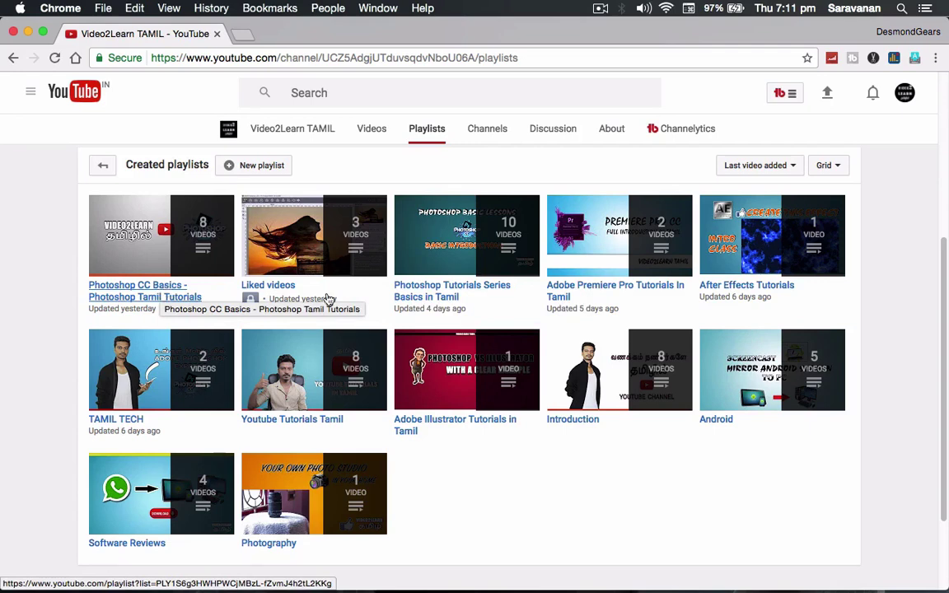
mouse_move(830, 581)
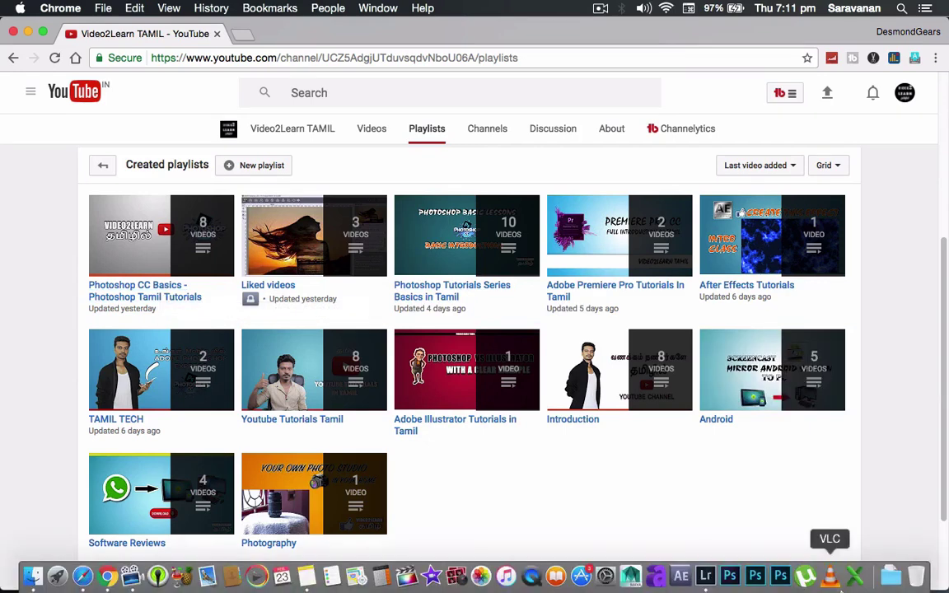
Switch from Chrome to Lightroom 5's empty Library module.
click(706, 579)
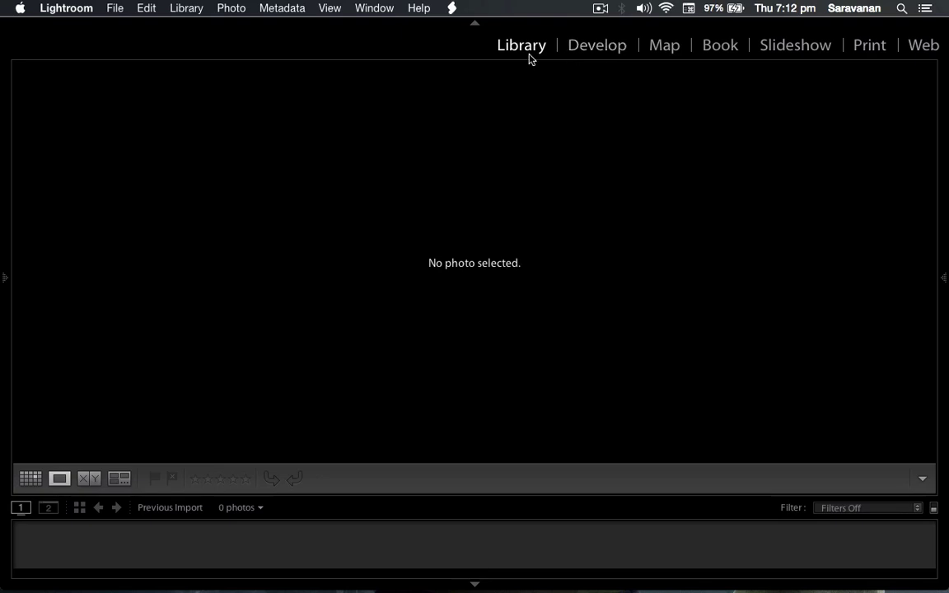
Dock the Folders and Histogram panels open, then hide both to reveal the LightRoom Stocks folder.
mouse_move(3, 282)
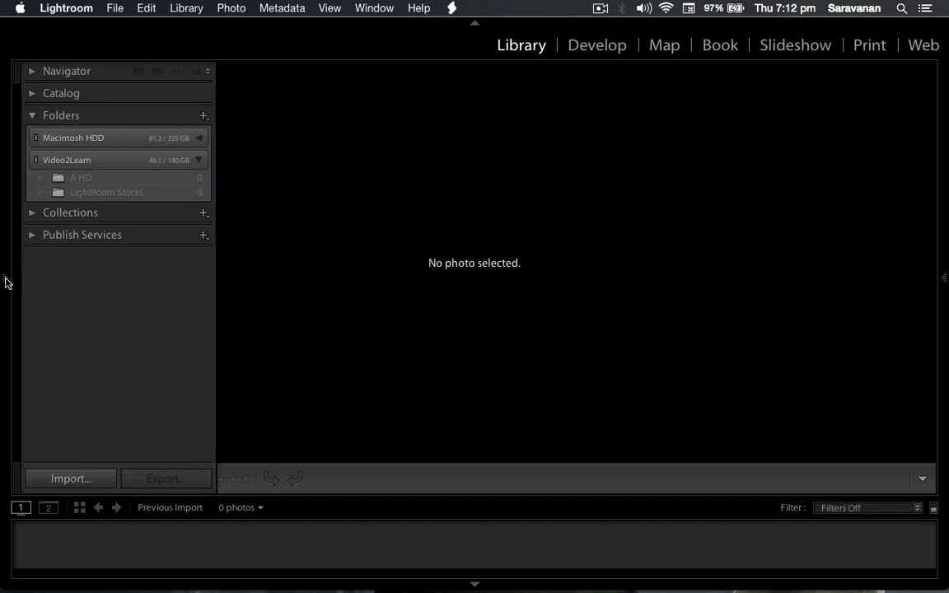
click(5, 280)
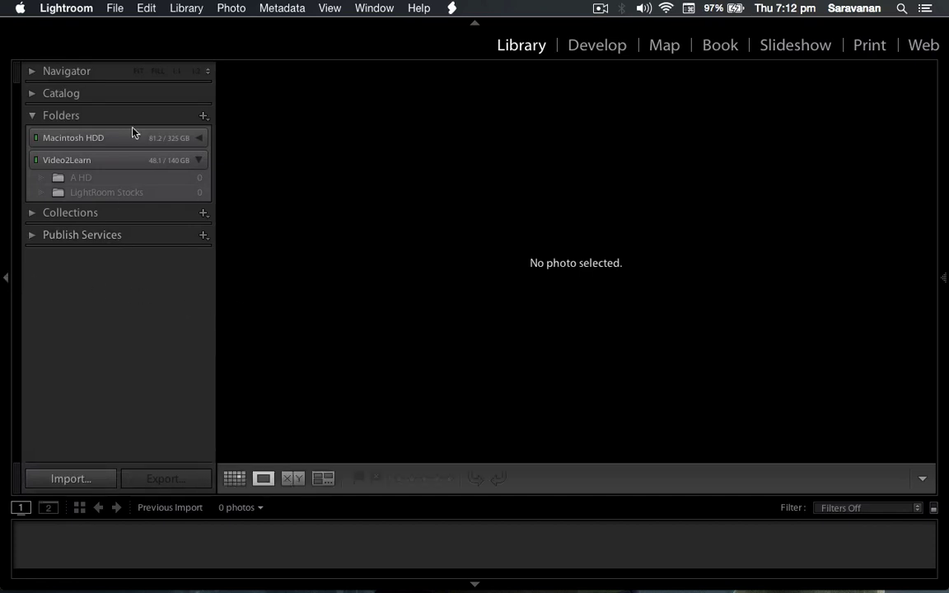
click(943, 277)
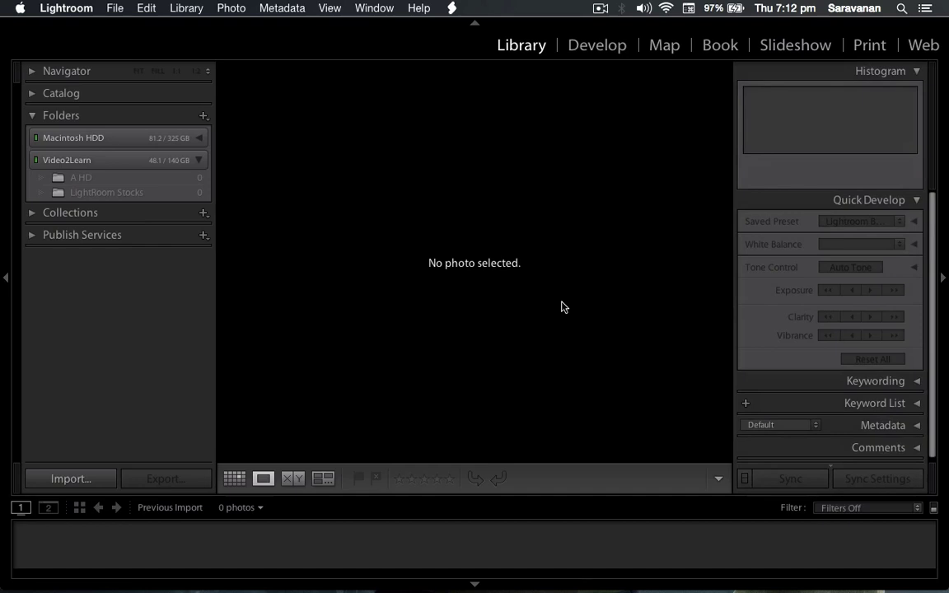
click(7, 279)
click(943, 278)
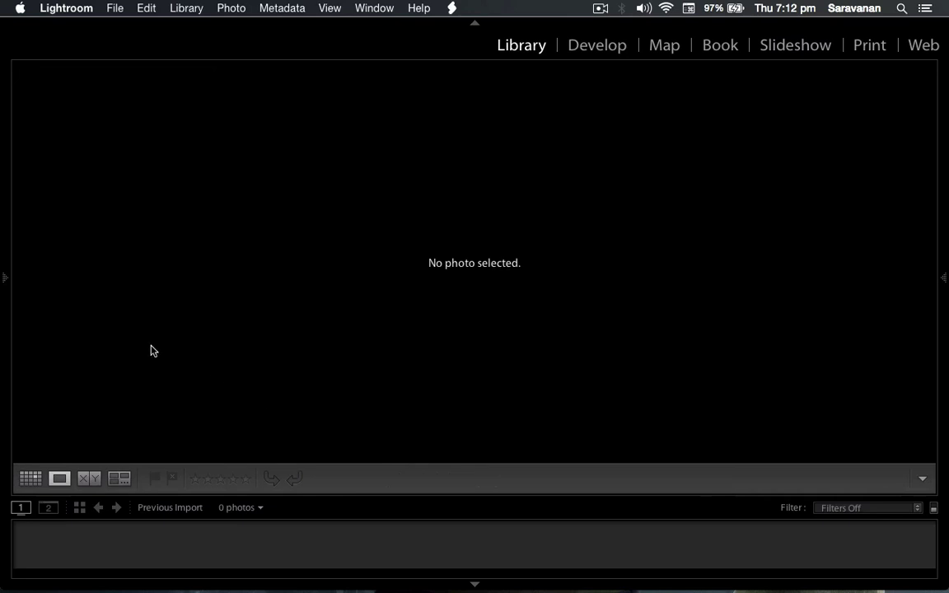
mouse_move(8, 278)
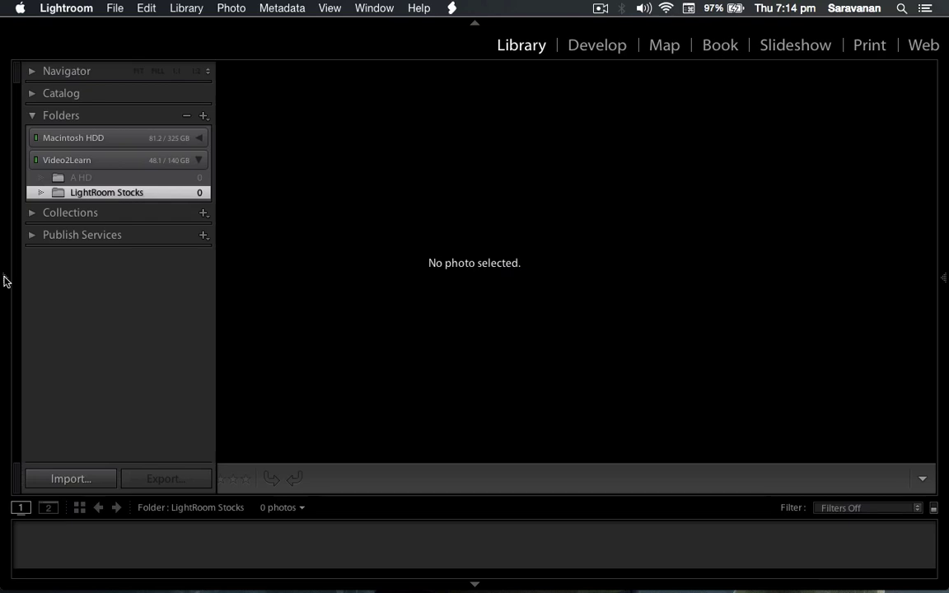
Open the Import dialog from the bottom of the Library's left panel.
click(72, 478)
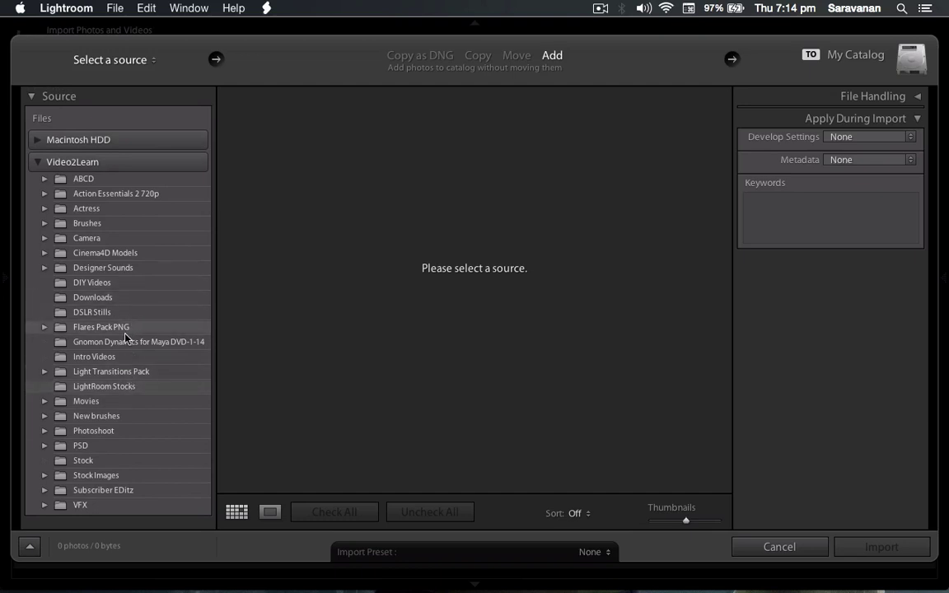
Import only 1.jpg, 12.jpg and the jungle splash photo from the LightRoom Stocks folder.
click(129, 387)
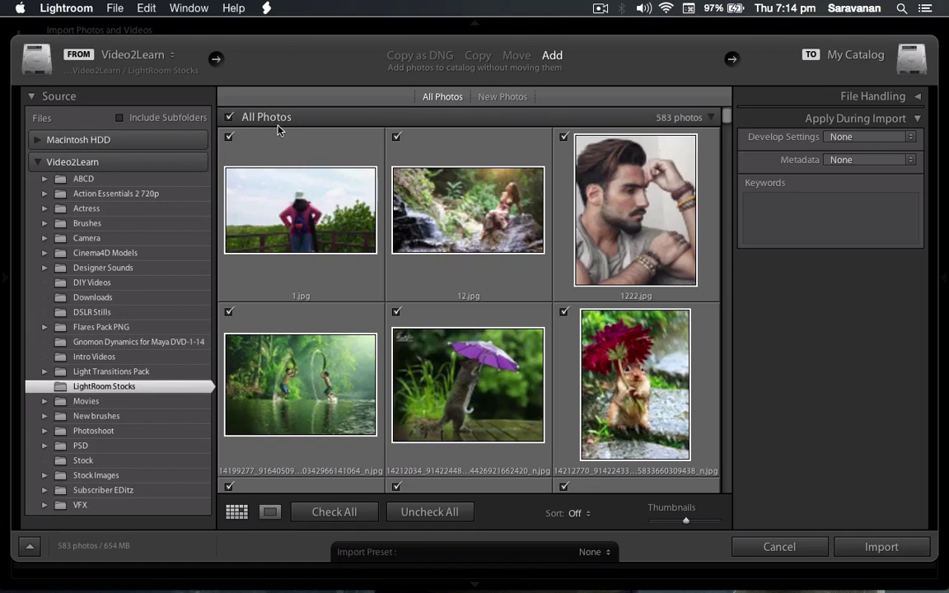
click(229, 119)
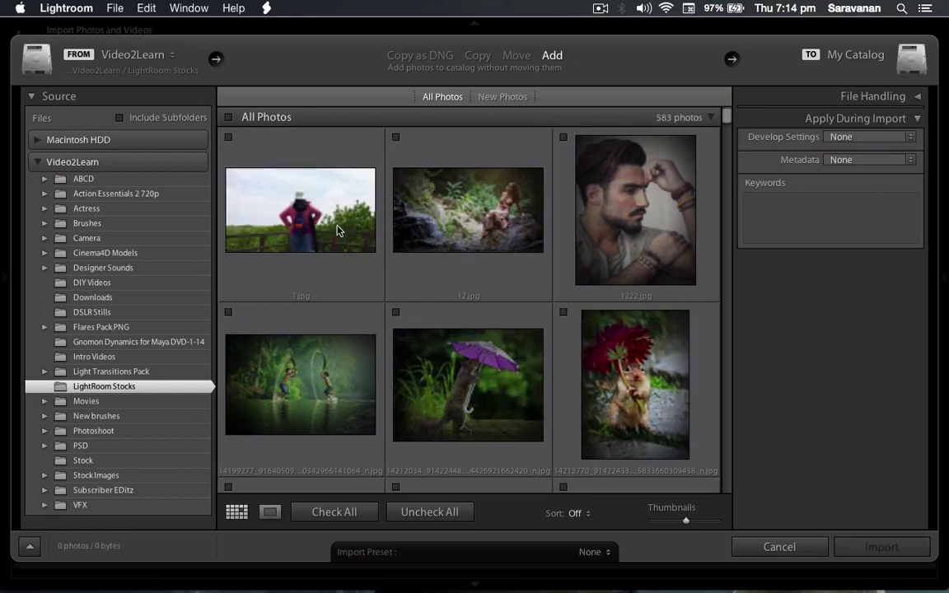
click(228, 137)
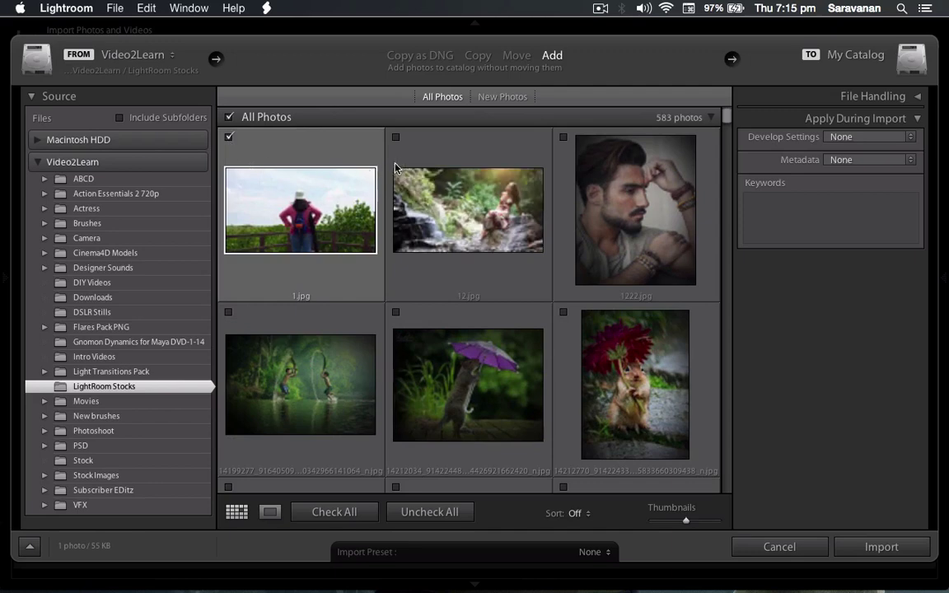
click(396, 136)
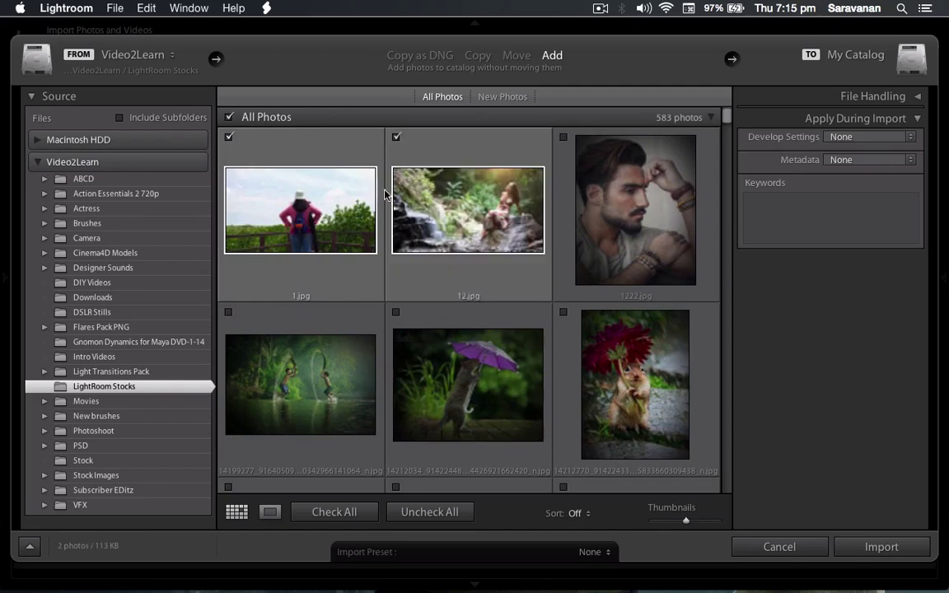
click(228, 317)
click(782, 548)
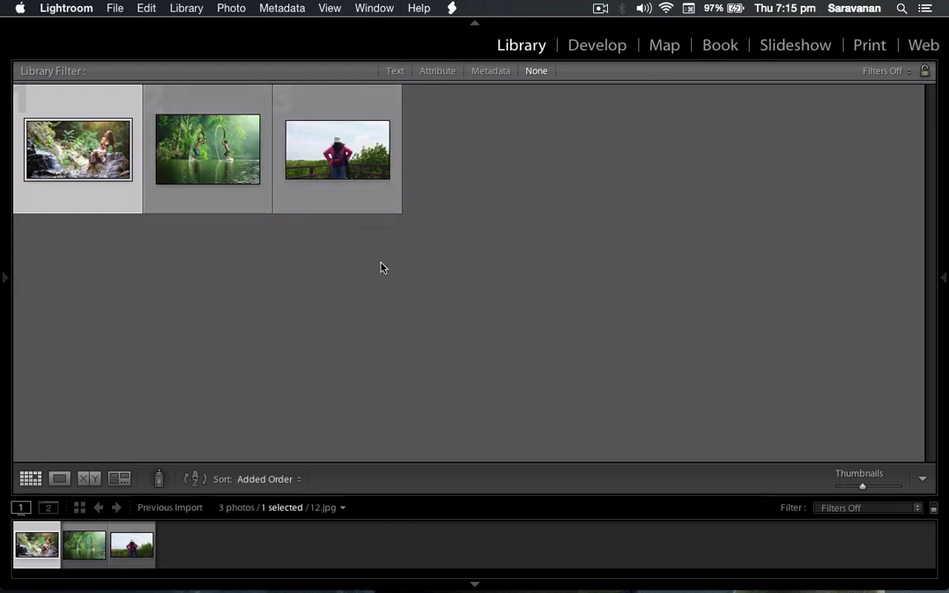
Reopen the right panel and browse the Saved Preset list without applying a preset.
click(941, 283)
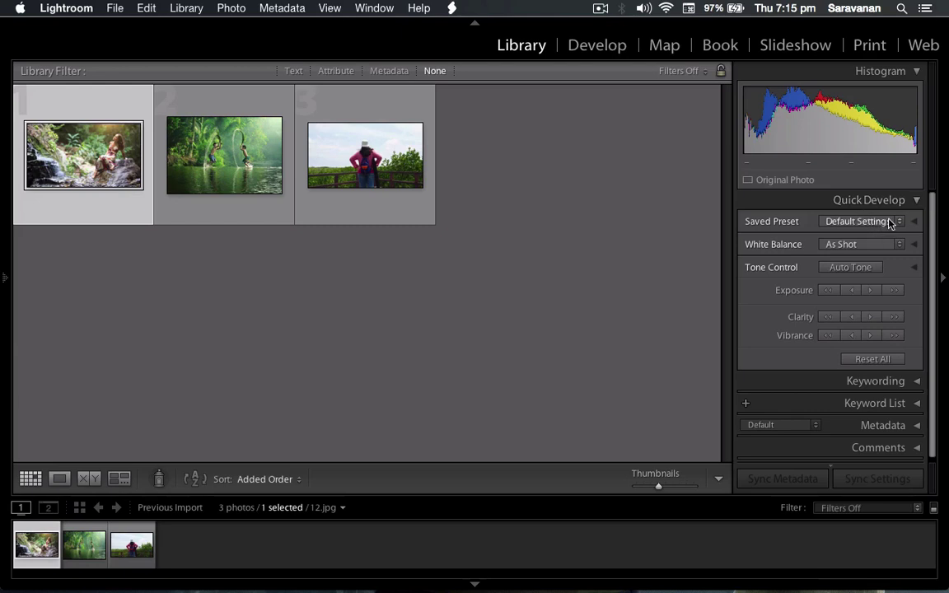
click(899, 223)
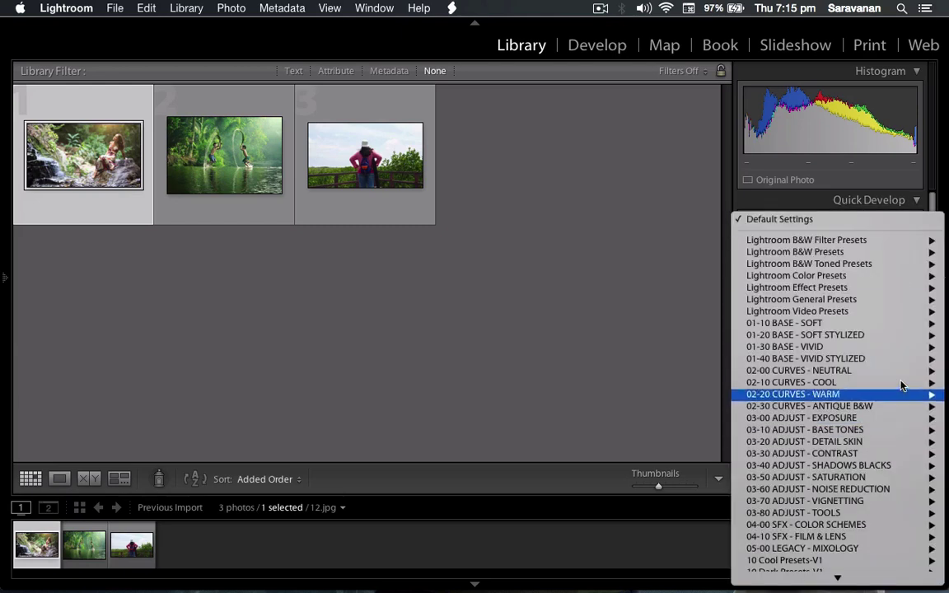
scroll(823, 535, down, 15)
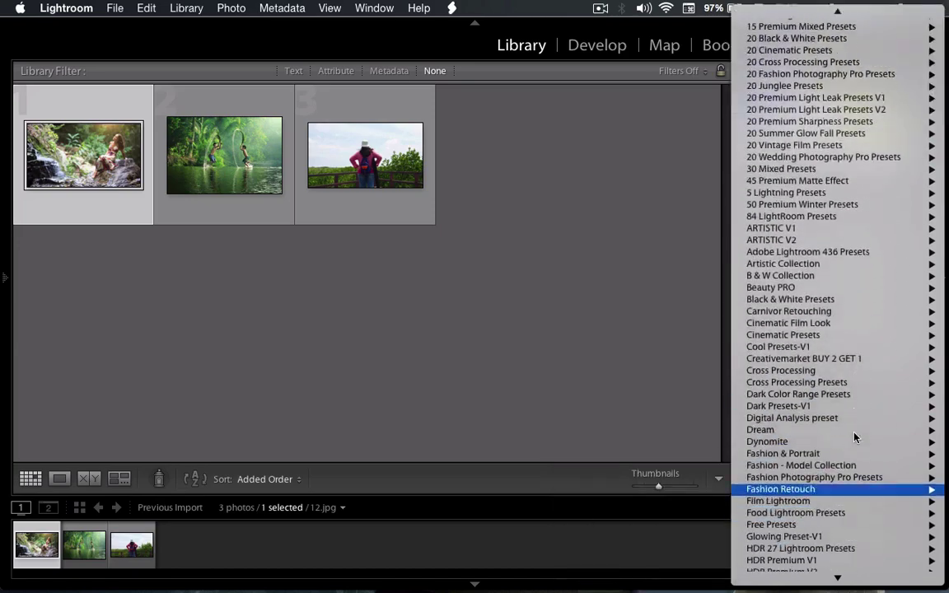
mouse_move(854, 436)
scroll(854, 435, up, 15)
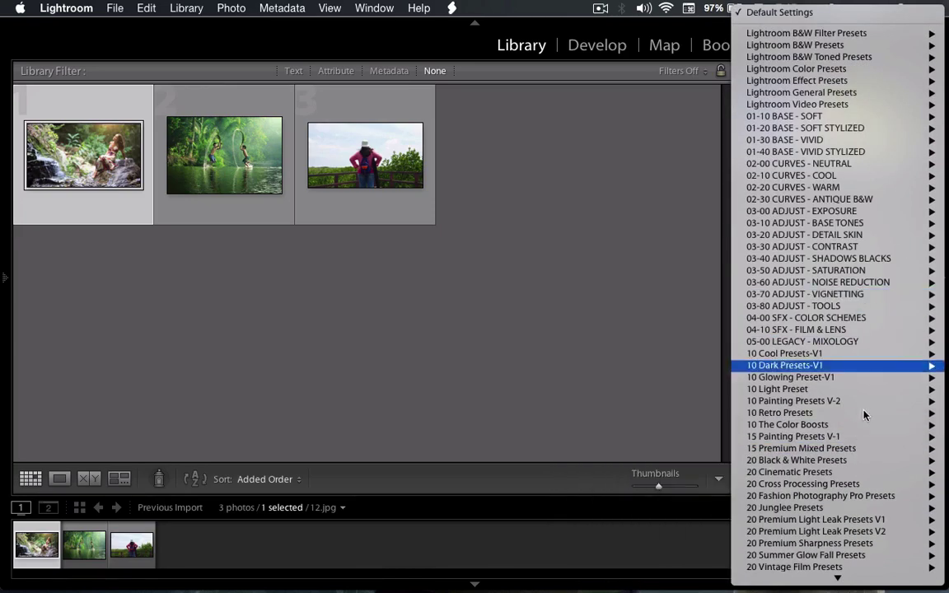
mouse_move(861, 473)
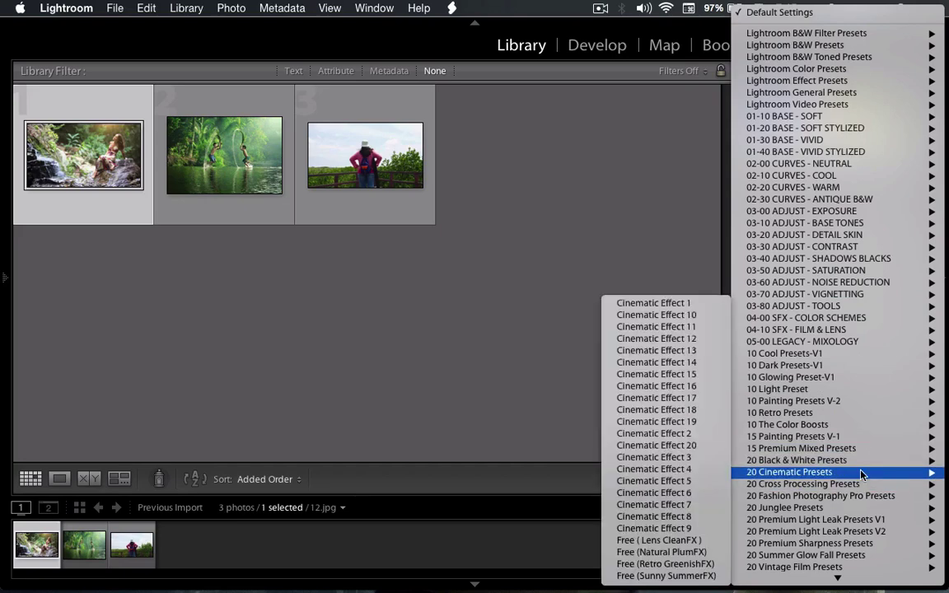
click(631, 229)
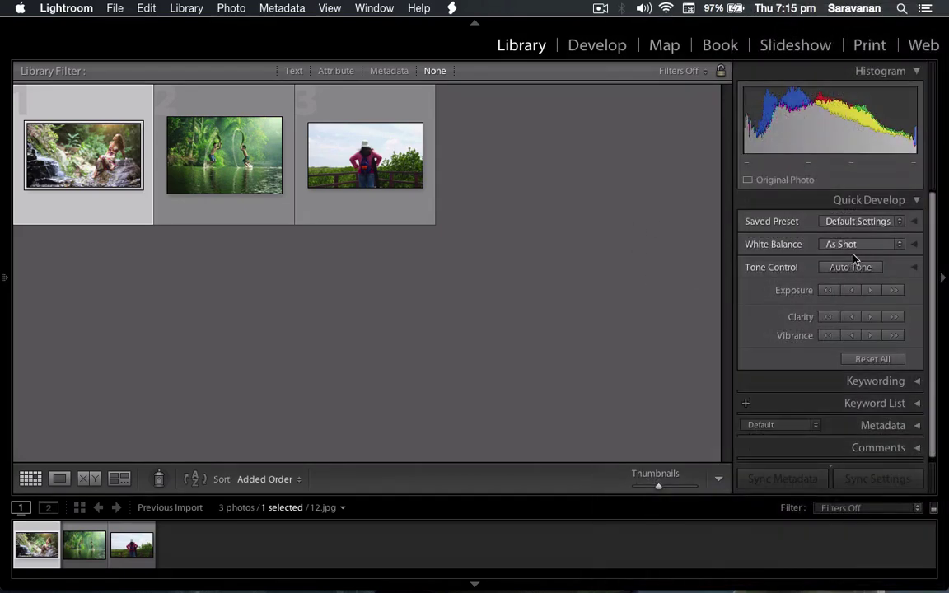
Select the waterfall photo 12.jpg and view it large in Loupe view.
click(210, 292)
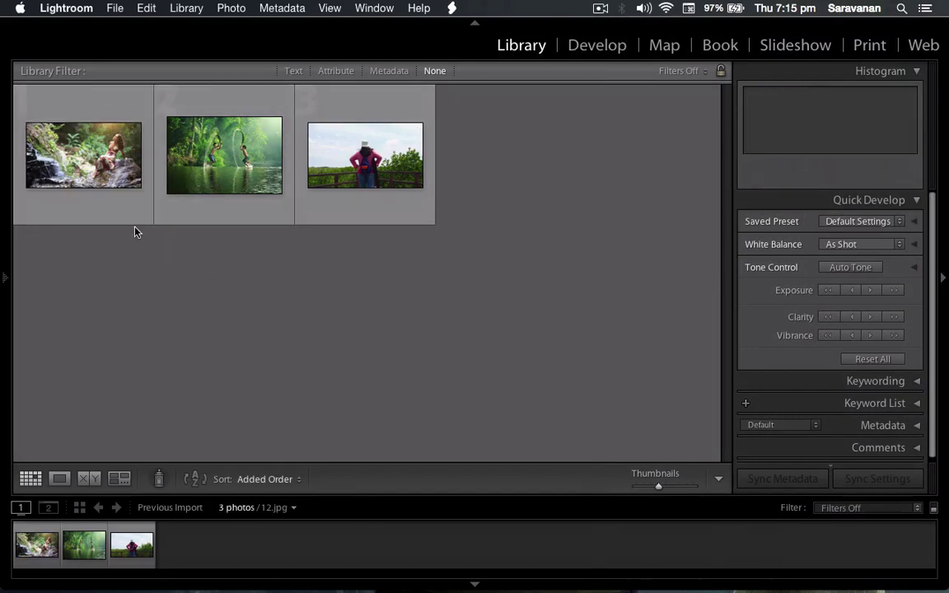
click(105, 165)
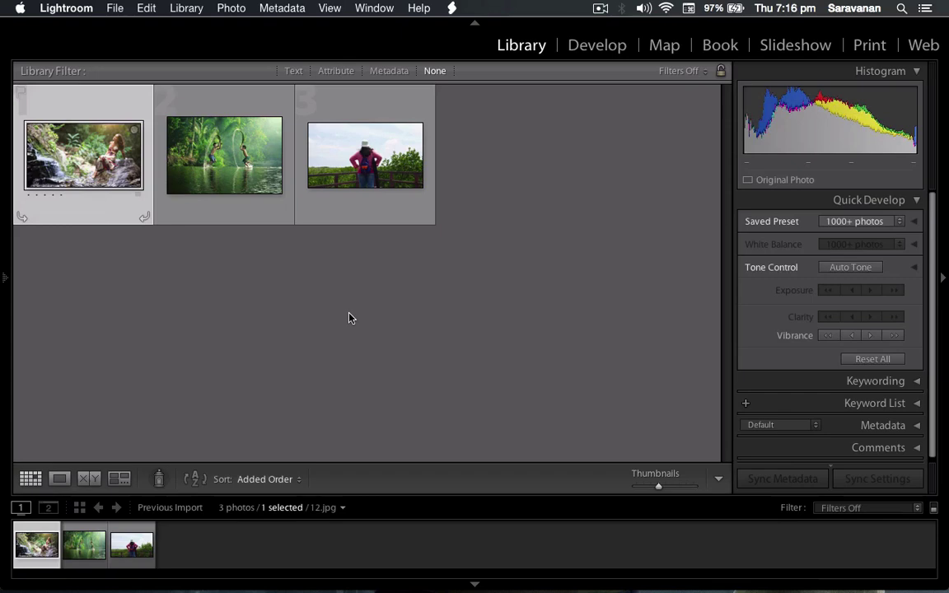
key(e)
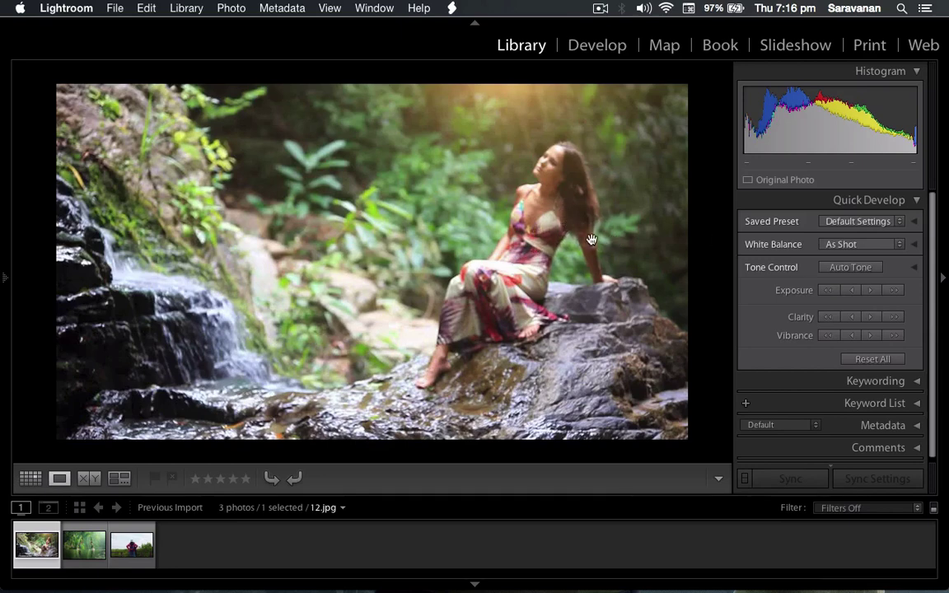
click(598, 47)
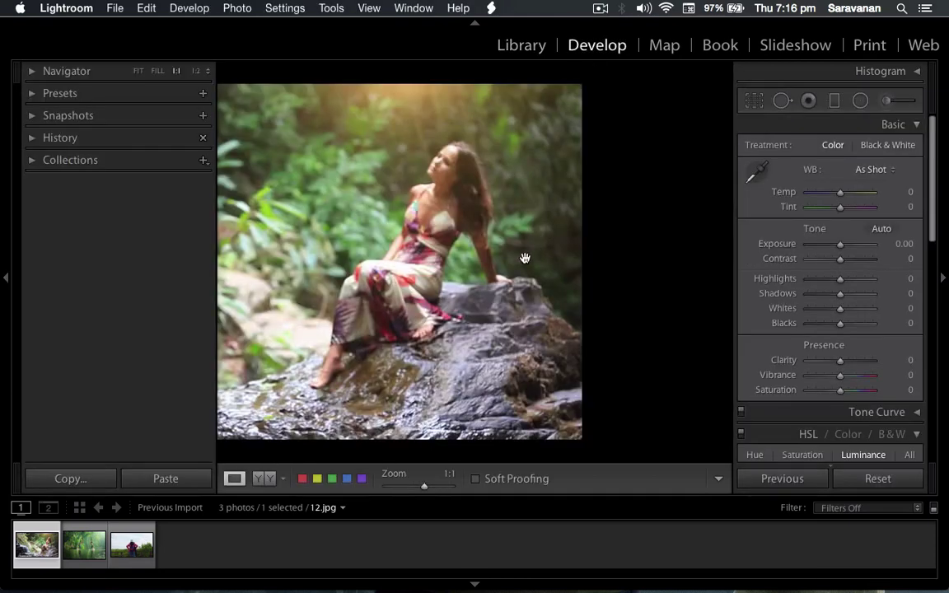
click(33, 141)
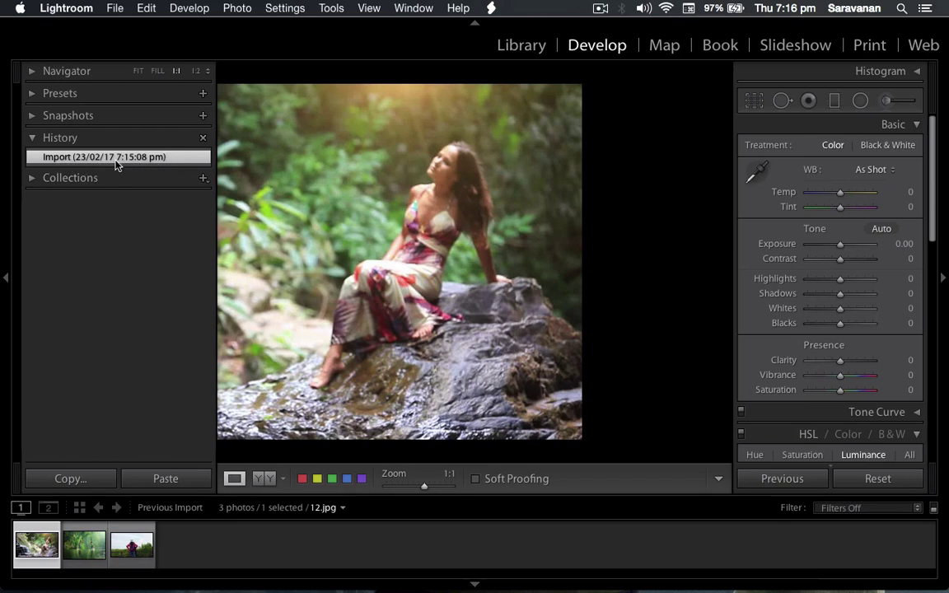
click(31, 135)
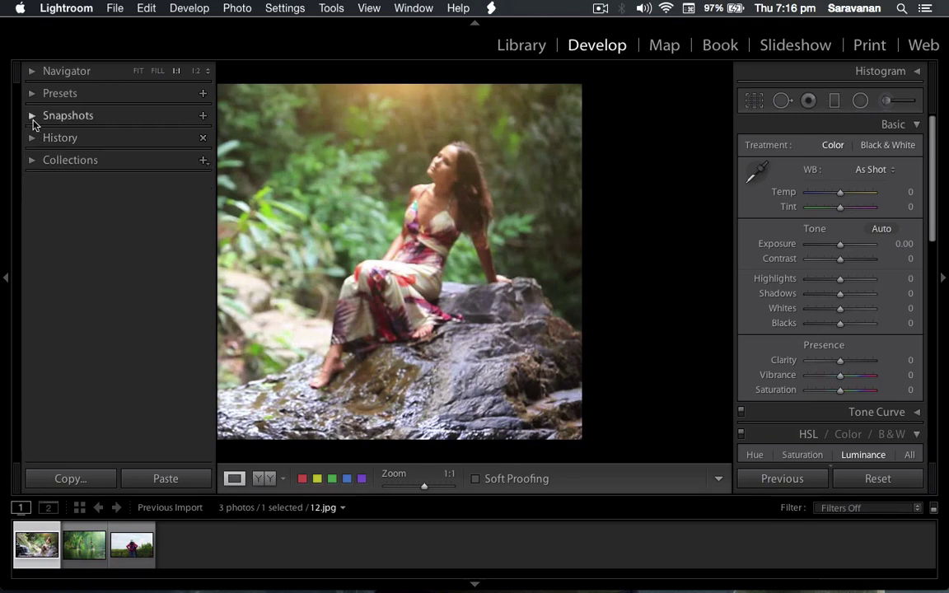
click(33, 116)
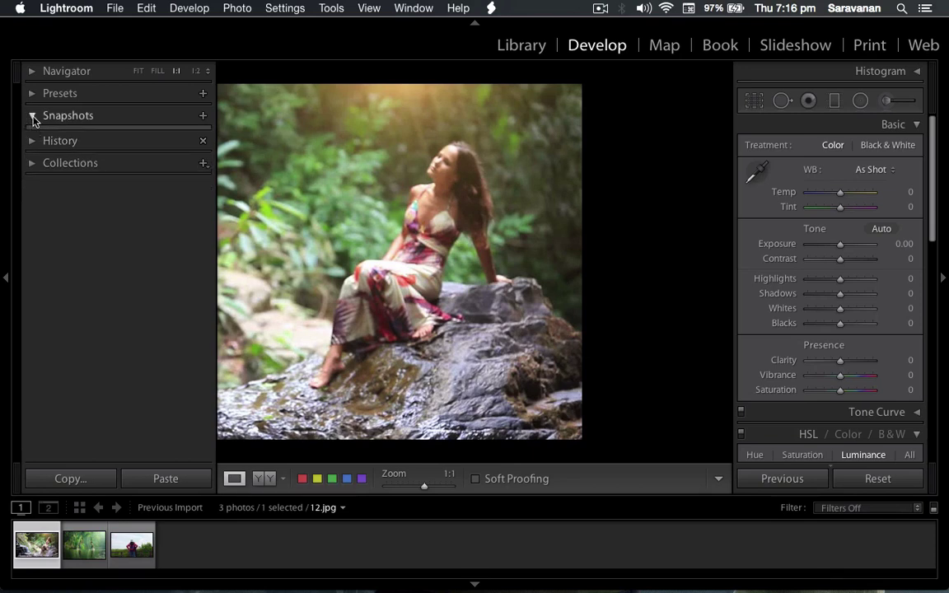
click(33, 116)
click(32, 93)
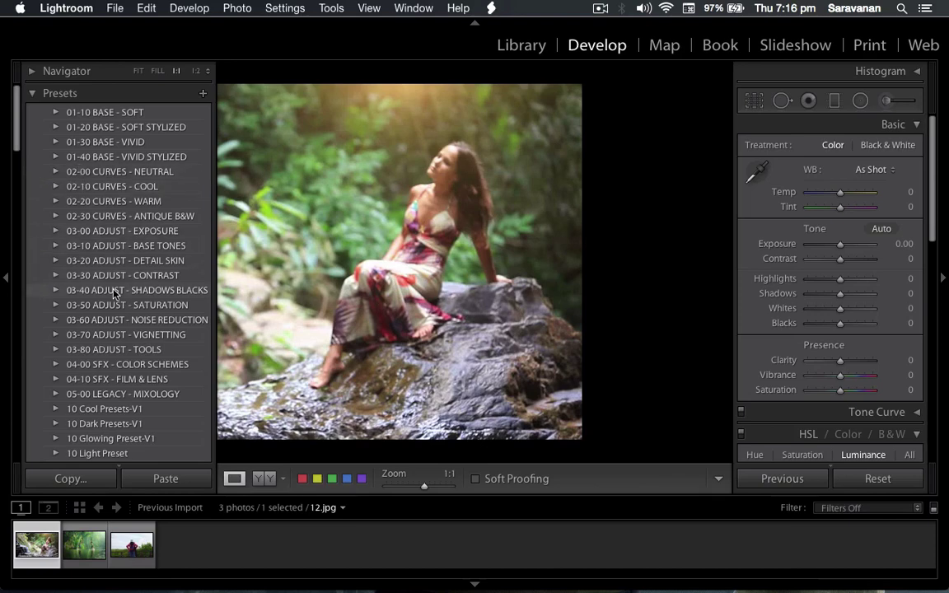
scroll(114, 290, down, 15)
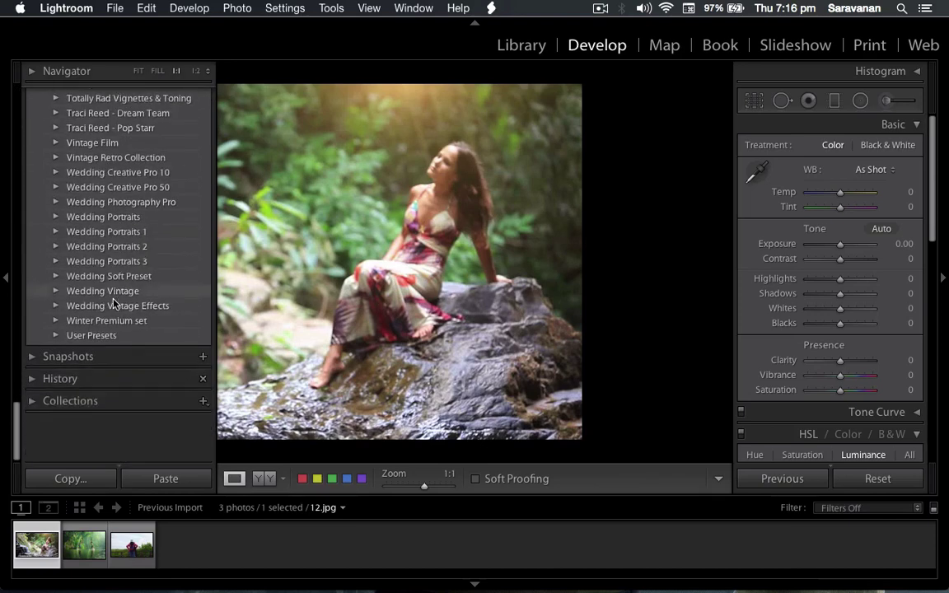
scroll(113, 305, up, 15)
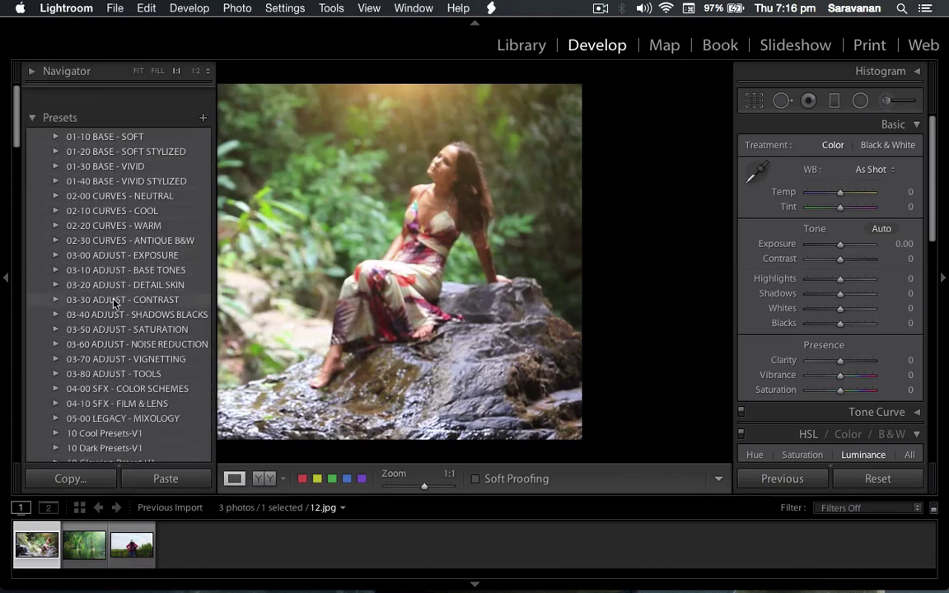
scroll(116, 304, down, 1)
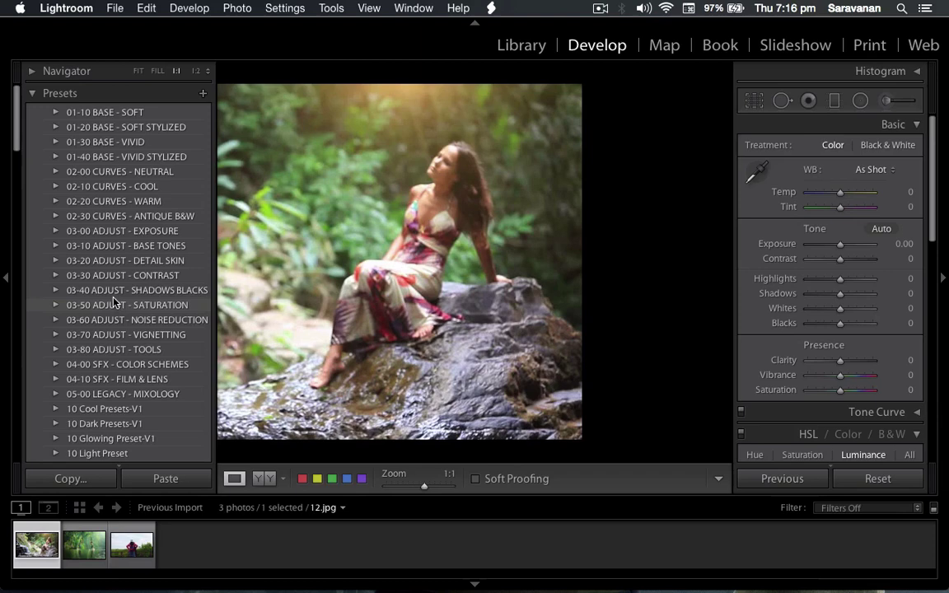
scroll(126, 316, down, 5)
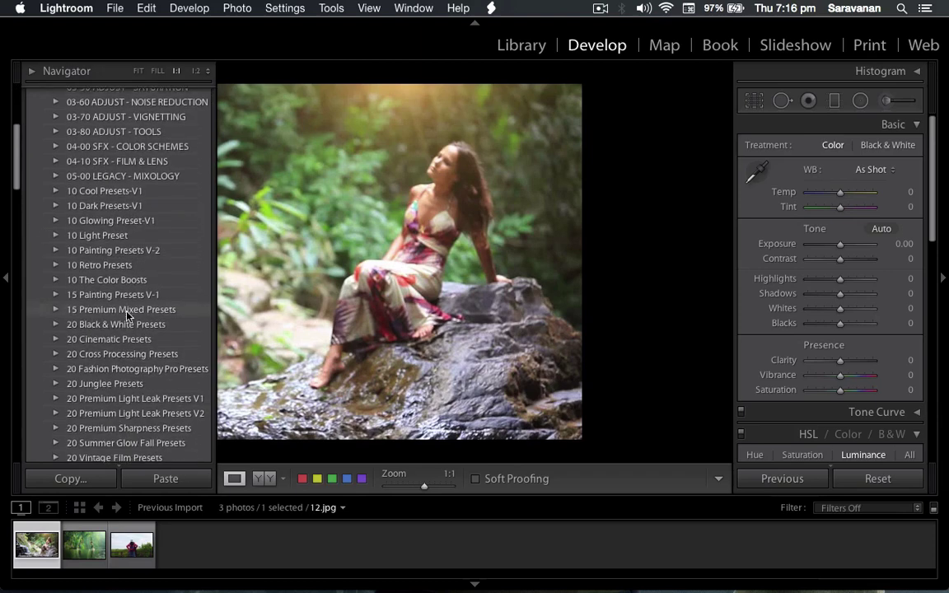
scroll(126, 316, up, 5)
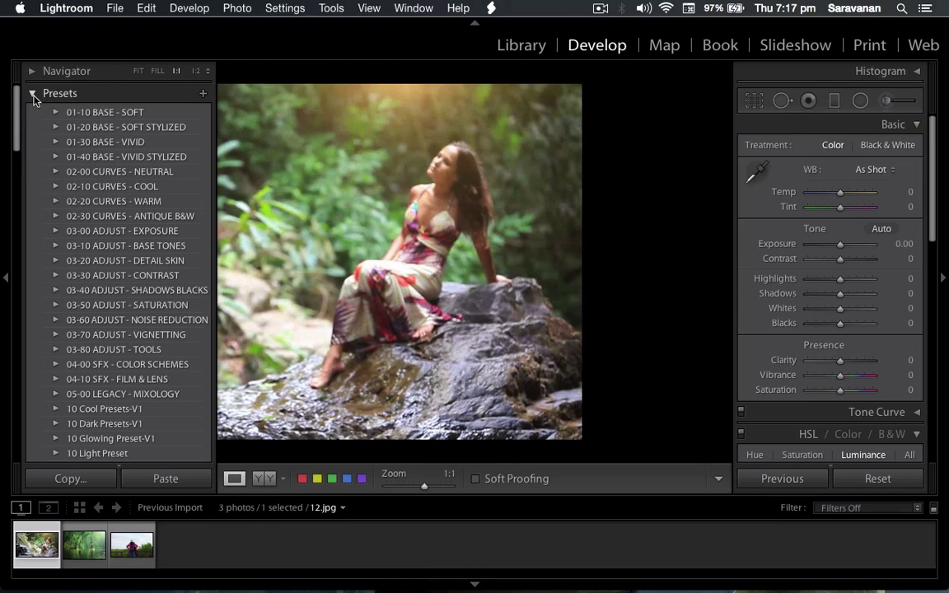
click(103, 95)
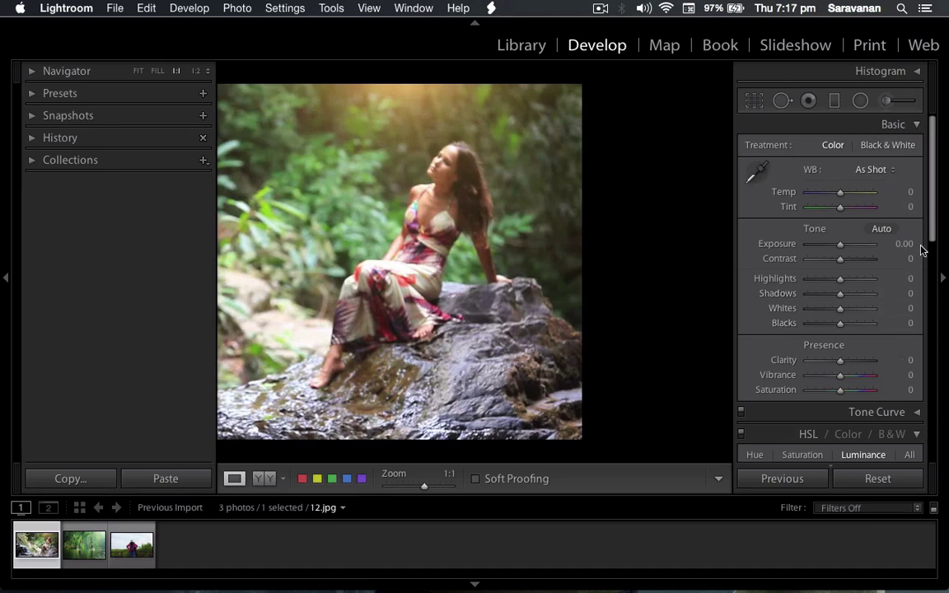
Collapse the left presets and history panels so 12.jpg displays wider.
mouse_move(932, 190)
mouse_down()
mouse_move(937, 405)
mouse_move(935, 195)
mouse_up()
click(7, 277)
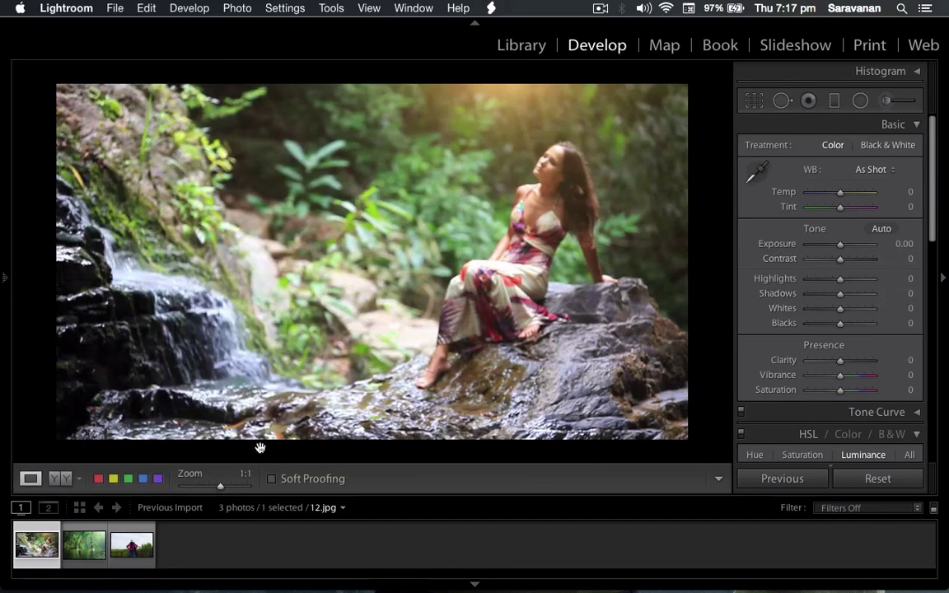
Create a virtual copy of 12.jpg (Copy 1) from the filmstrip thumbnail's context menu.
right_click(36, 547)
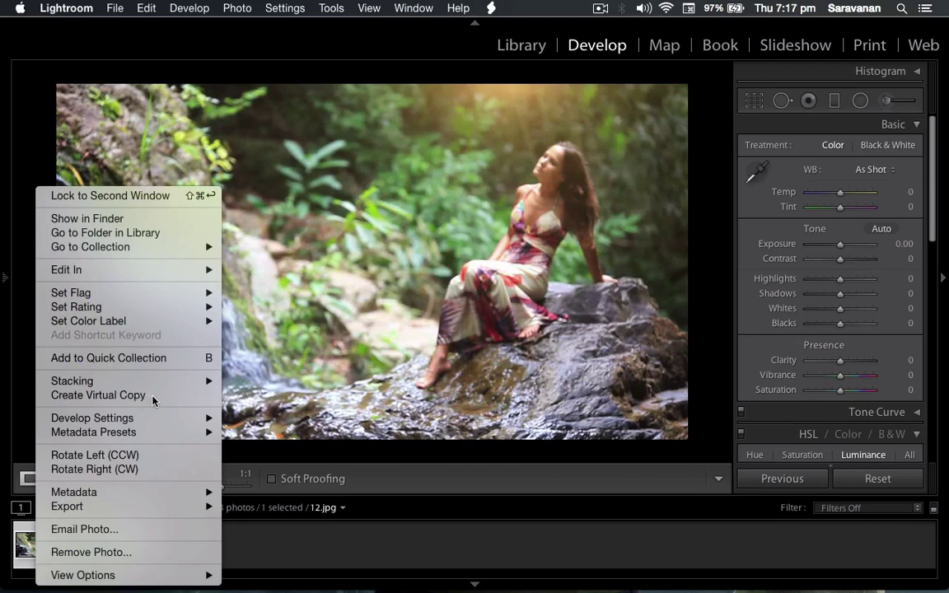
click(177, 396)
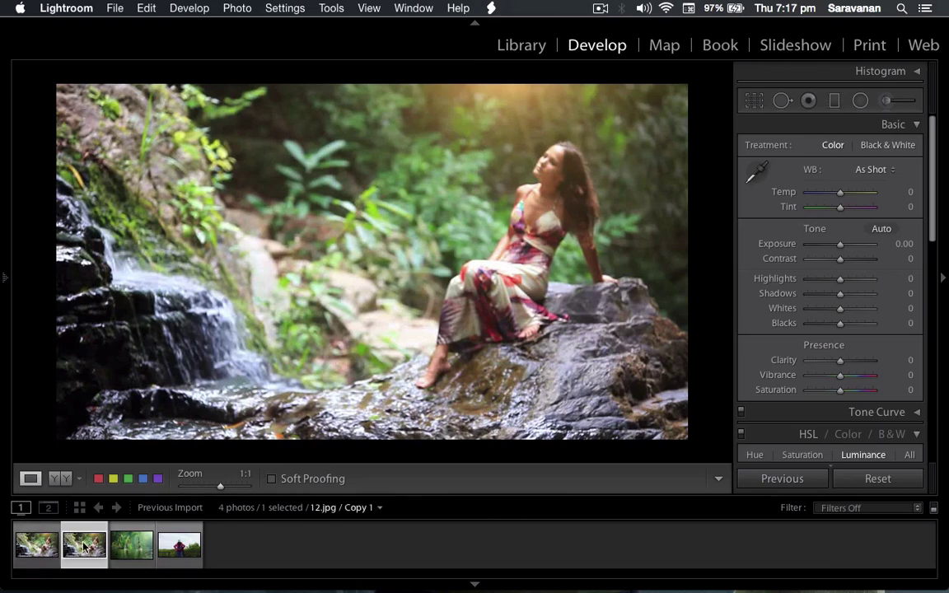
mouse_move(84, 546)
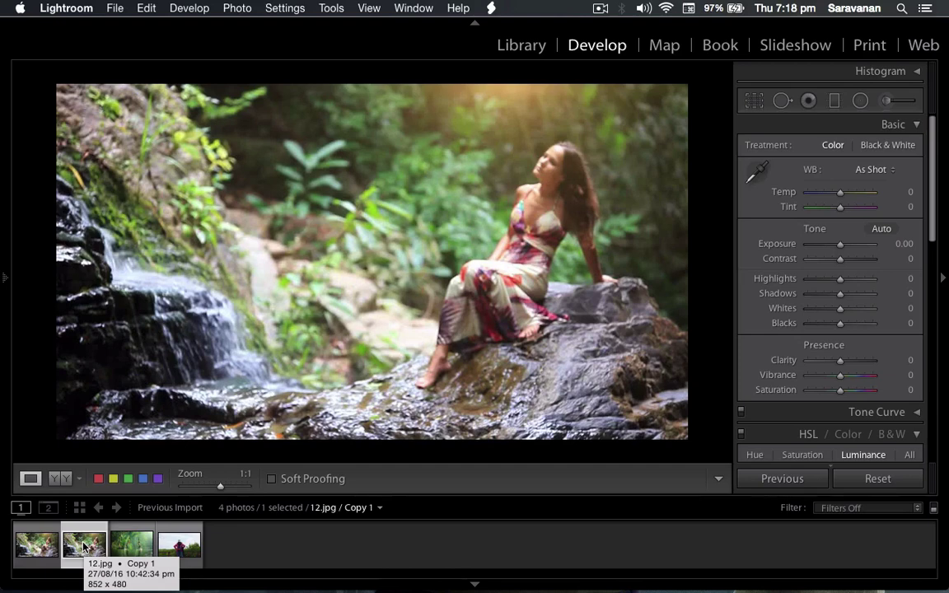
On Copy 1, set Temp +37, Exposure −1.00, Whites −52, Blacks +48, Clarity +36, Vibrance +8, Saturation −3.
click(84, 546)
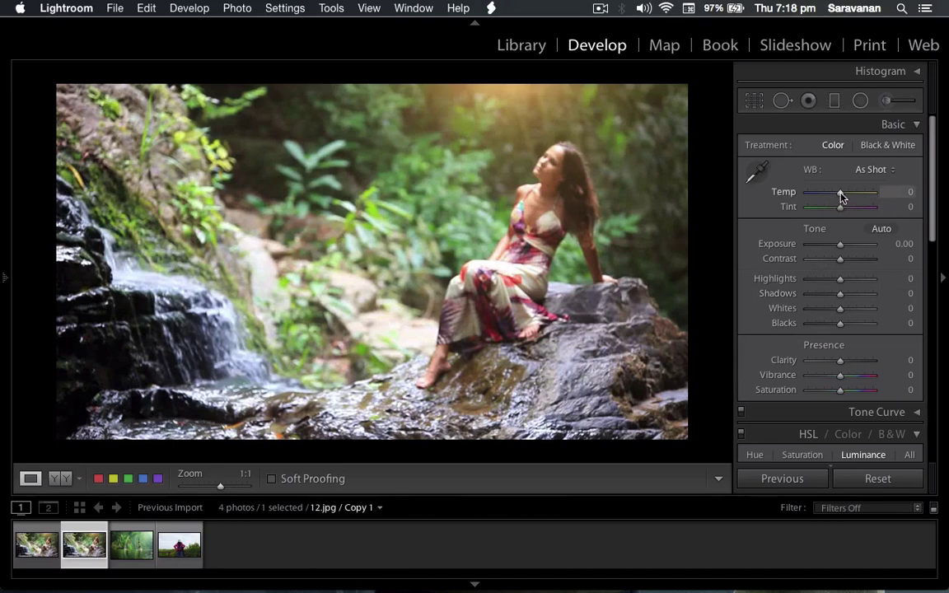
mouse_move(840, 196)
mouse_down()
mouse_move(823, 197)
mouse_move(853, 197)
mouse_up()
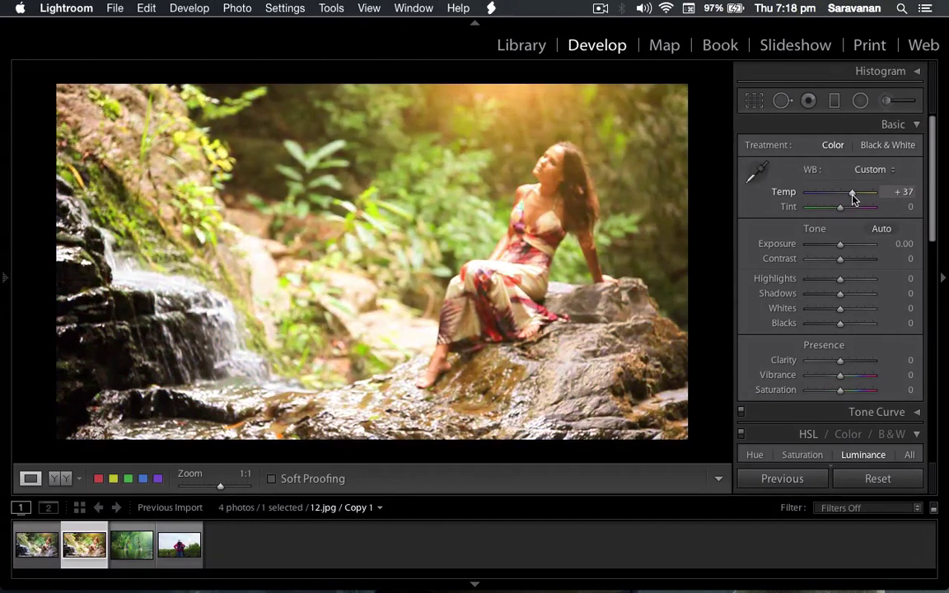
drag(840, 245, 832, 245)
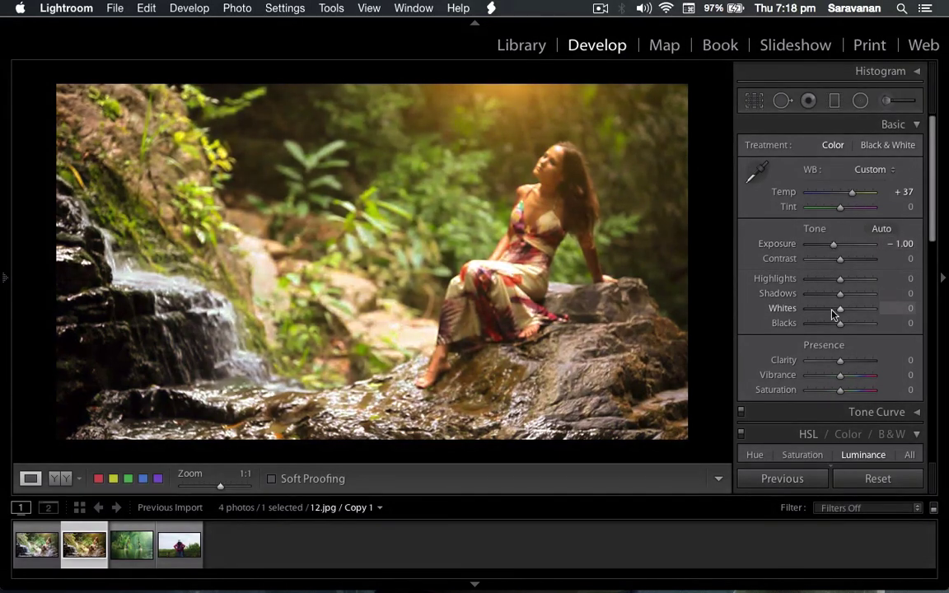
drag(840, 314, 856, 328)
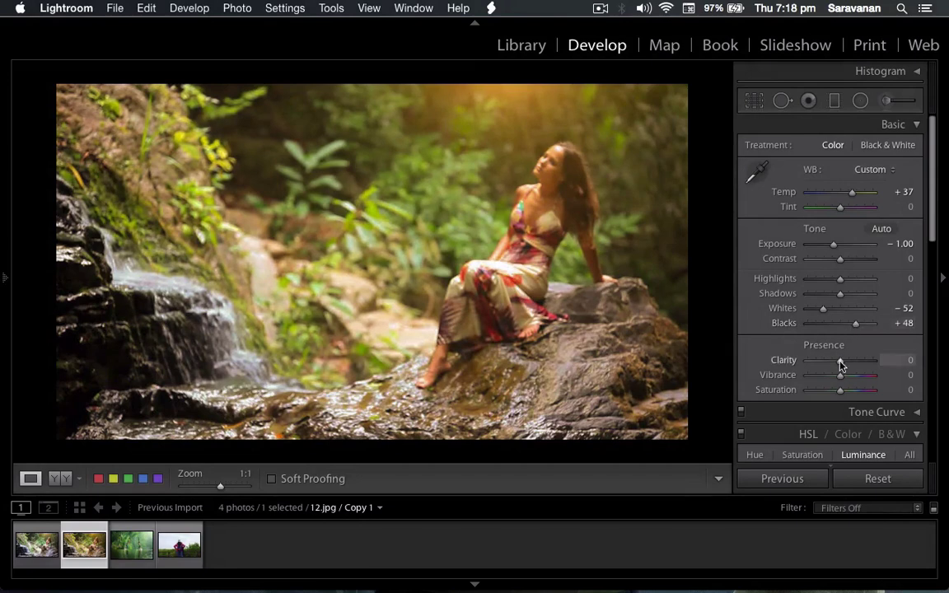
drag(840, 364, 837, 394)
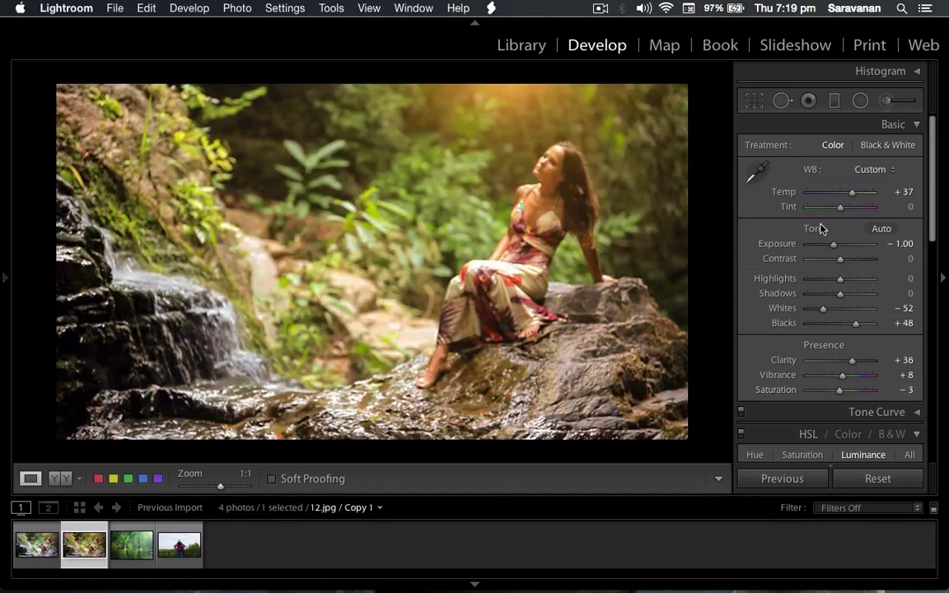
drag(934, 181, 940, 414)
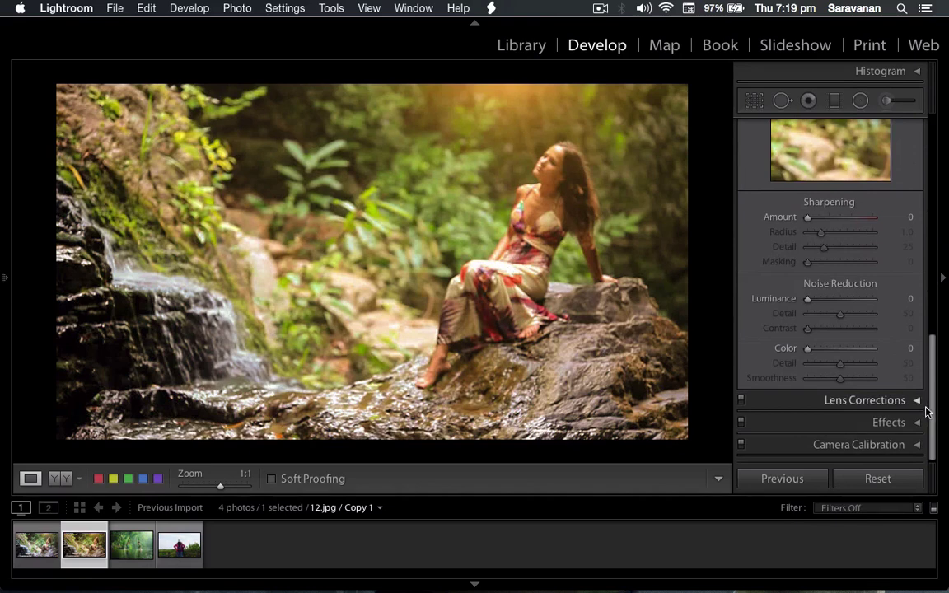
Enable lens profile corrections with the Default setup and Canon as lens maker.
click(916, 421)
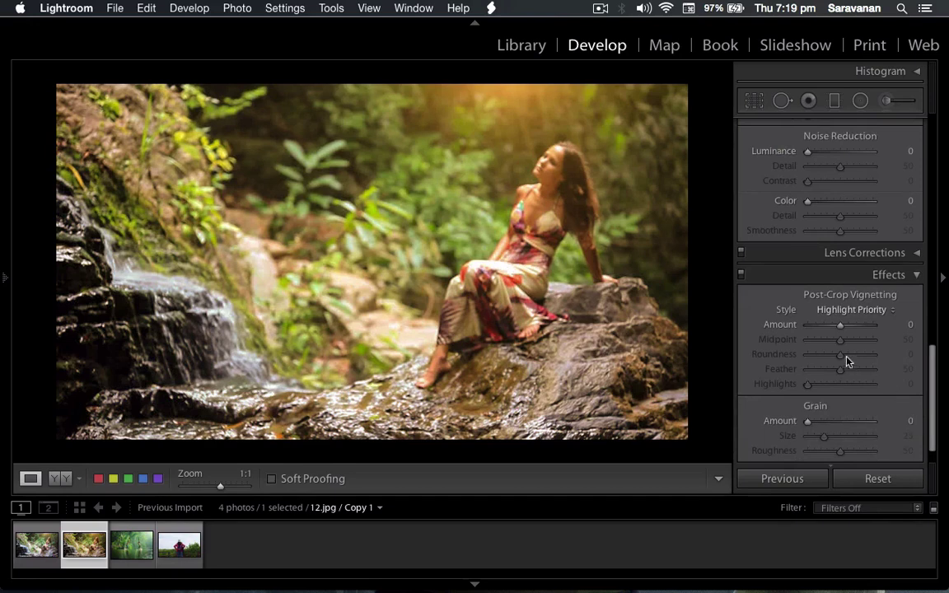
click(905, 253)
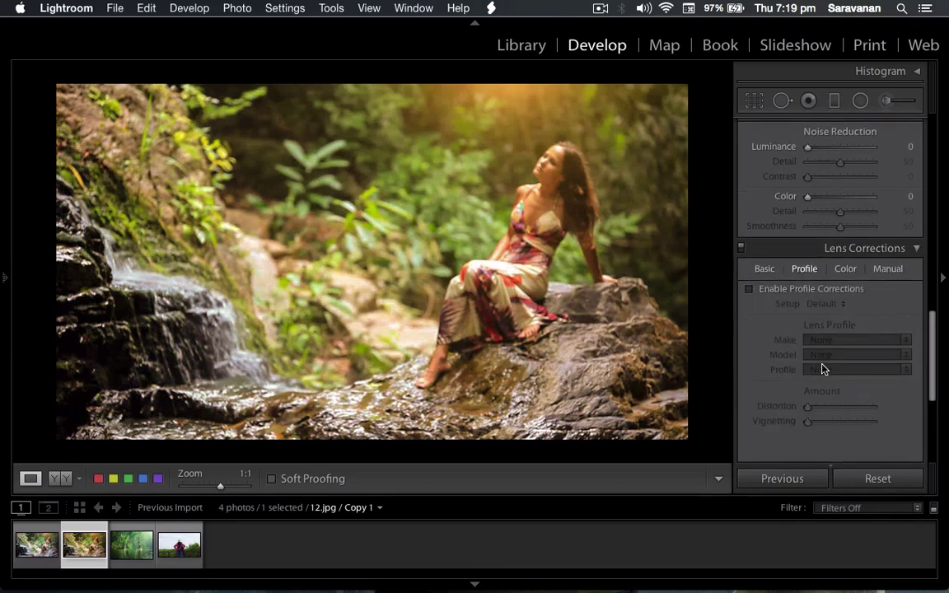
click(749, 289)
click(831, 306)
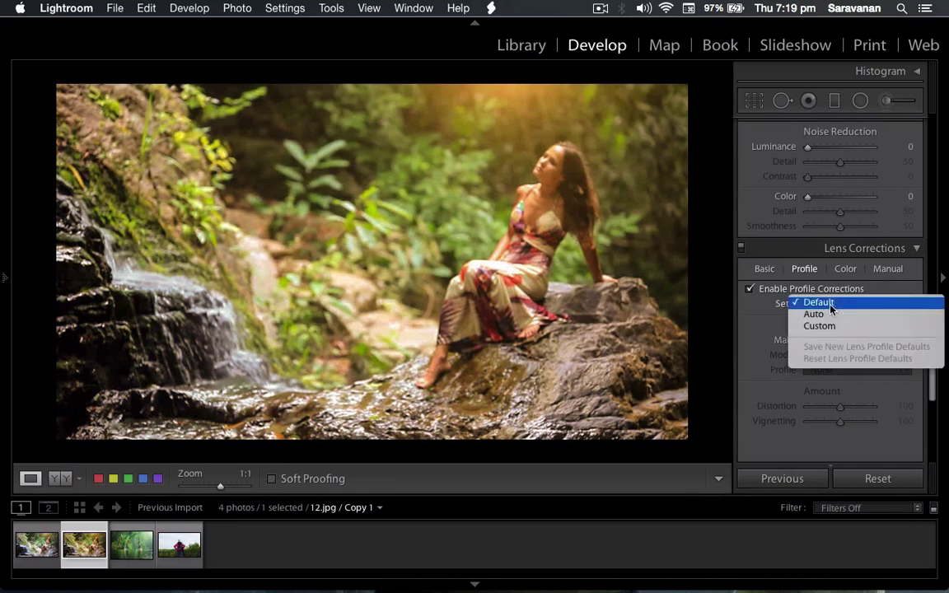
click(885, 303)
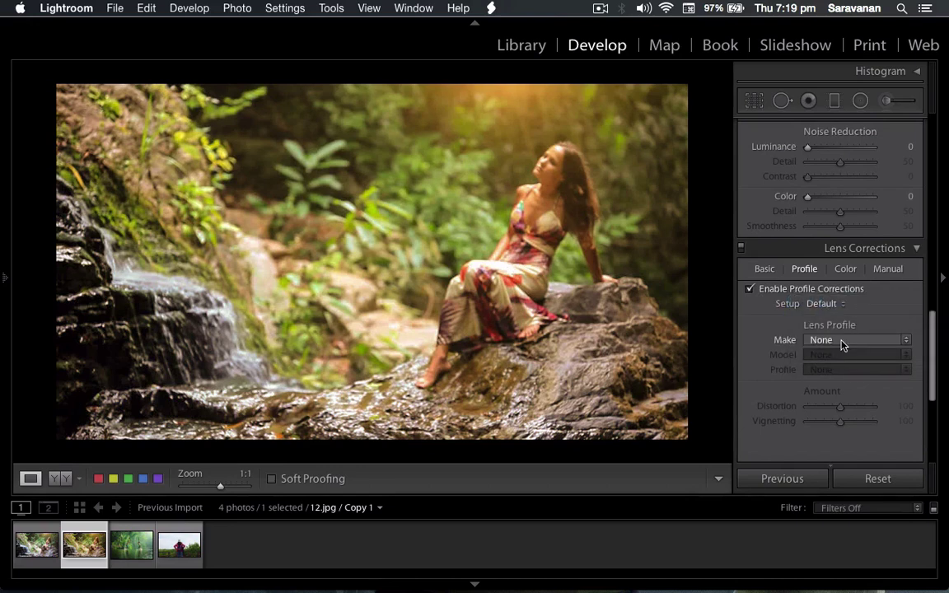
click(841, 340)
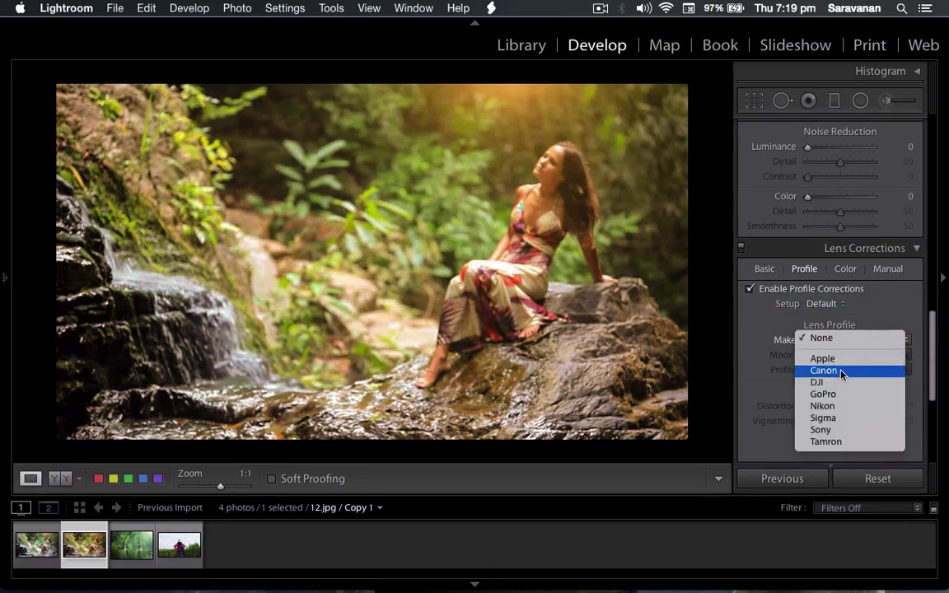
click(834, 371)
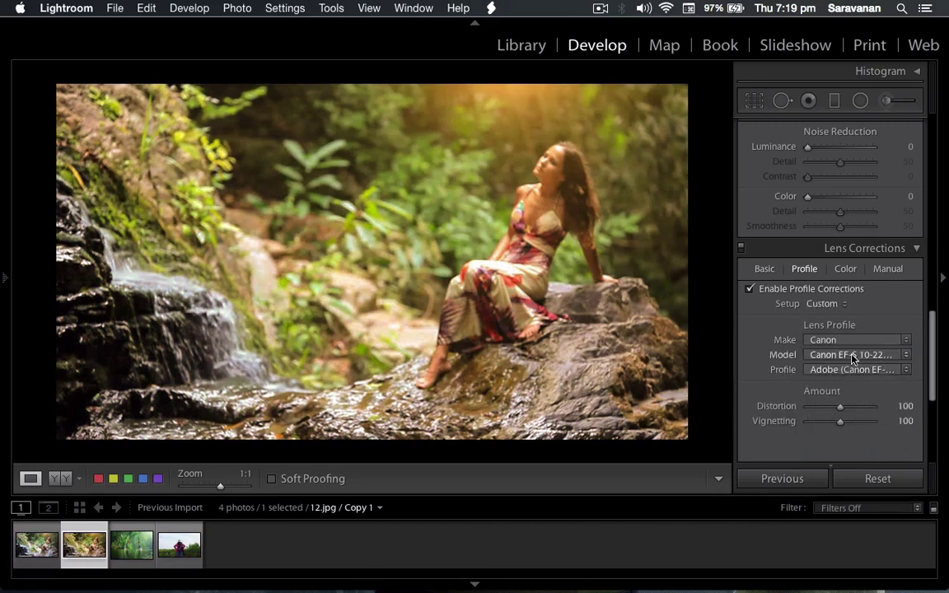
Choose the Canon 6.1-30.5mm f/2.8-4.5 profile and set Distortion 139, Vignetting 128.
click(844, 354)
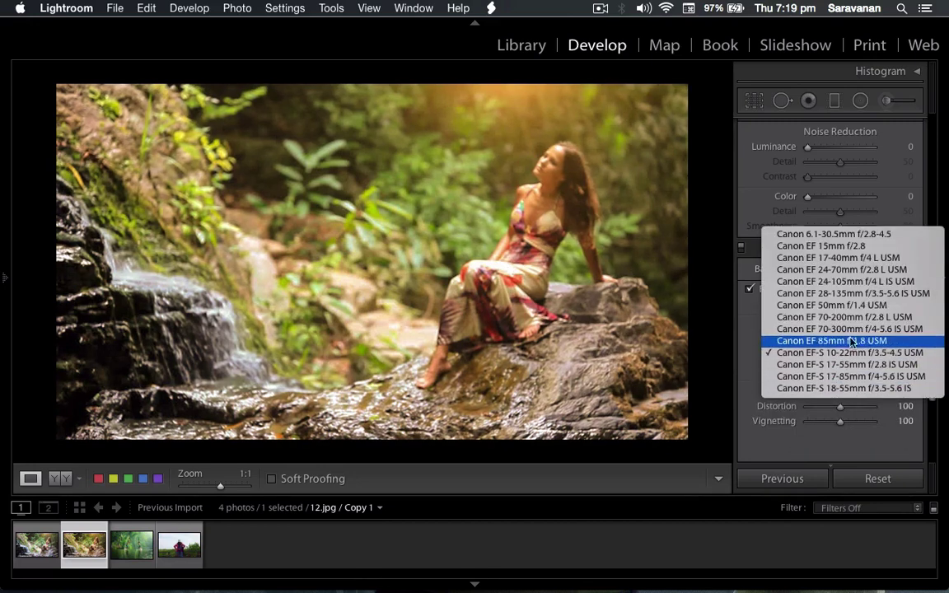
click(848, 247)
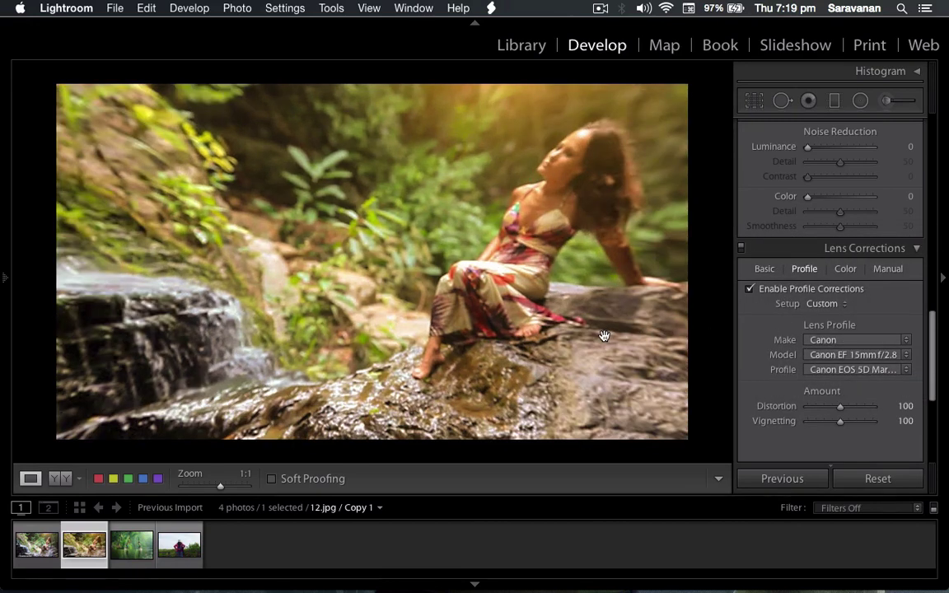
click(853, 354)
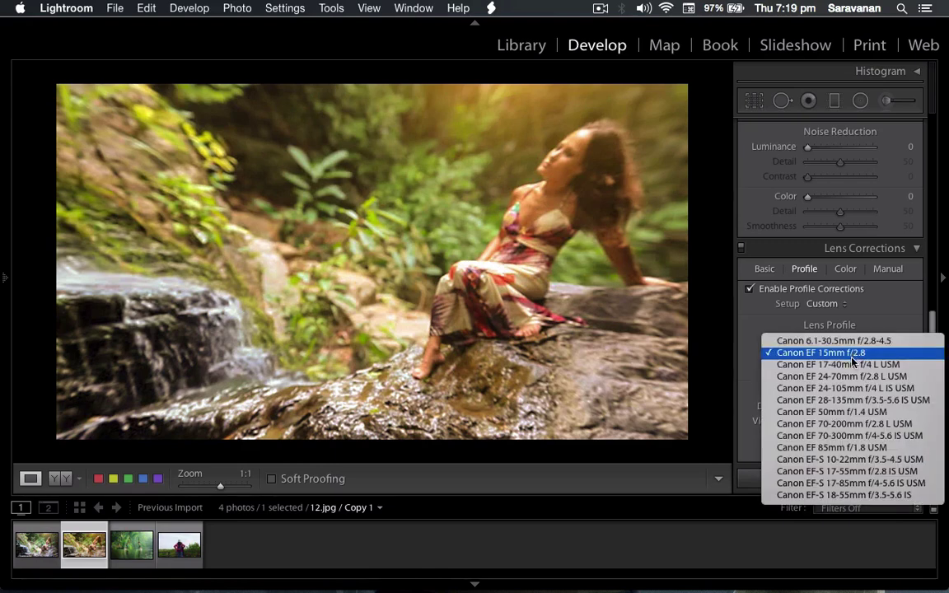
click(851, 341)
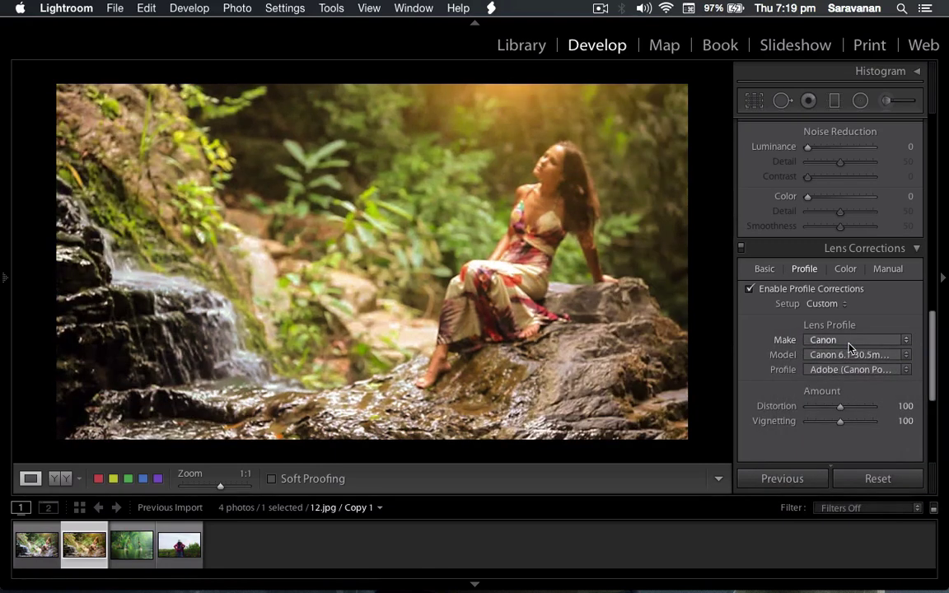
drag(839, 406, 850, 425)
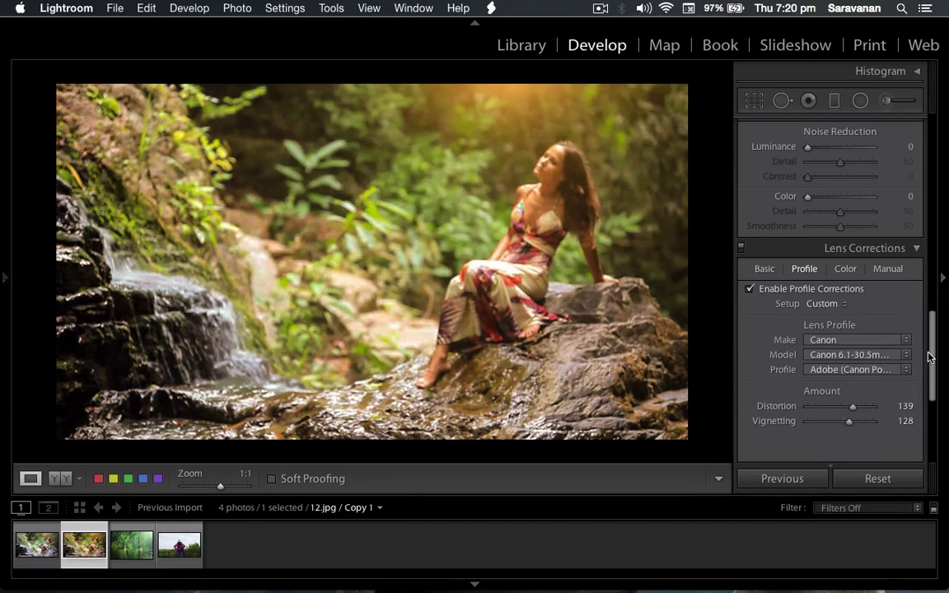
Apply a -44 post-crop vignette with feather 78 and add grain at amount 16.
drag(932, 350, 935, 404)
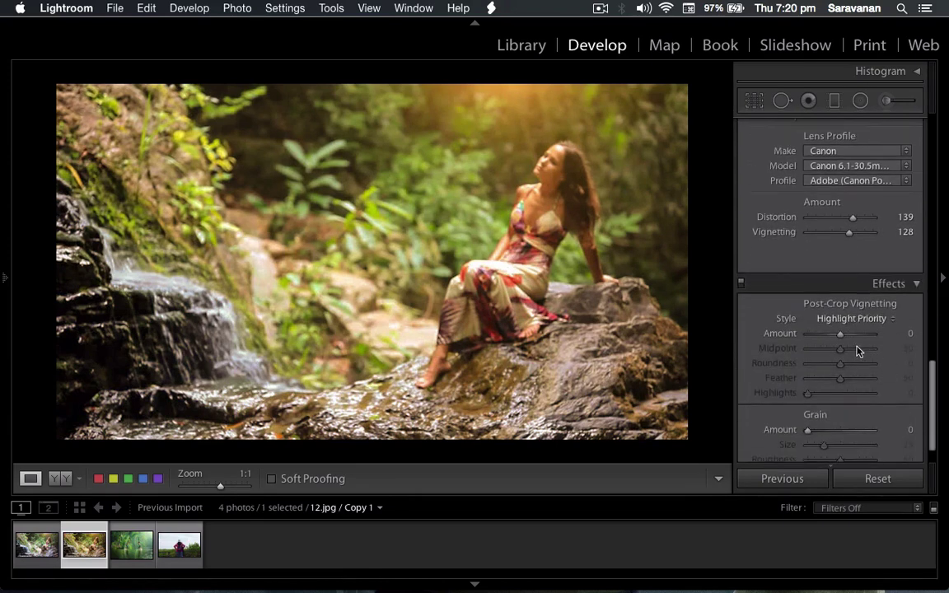
mouse_move(839, 334)
mouse_down()
mouse_move(848, 335)
mouse_move(813, 334)
mouse_move(825, 336)
mouse_up()
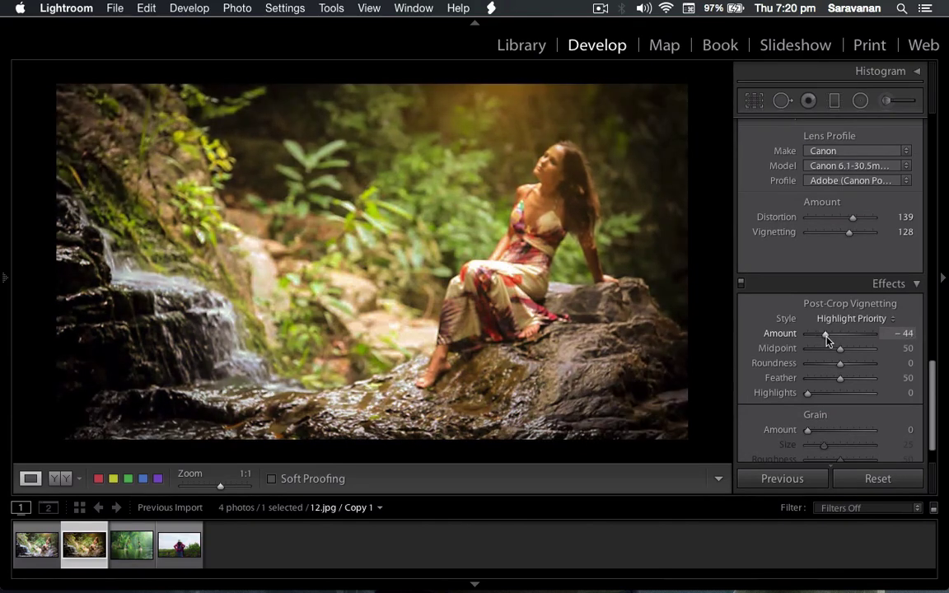
drag(841, 379, 857, 383)
drag(808, 432, 819, 436)
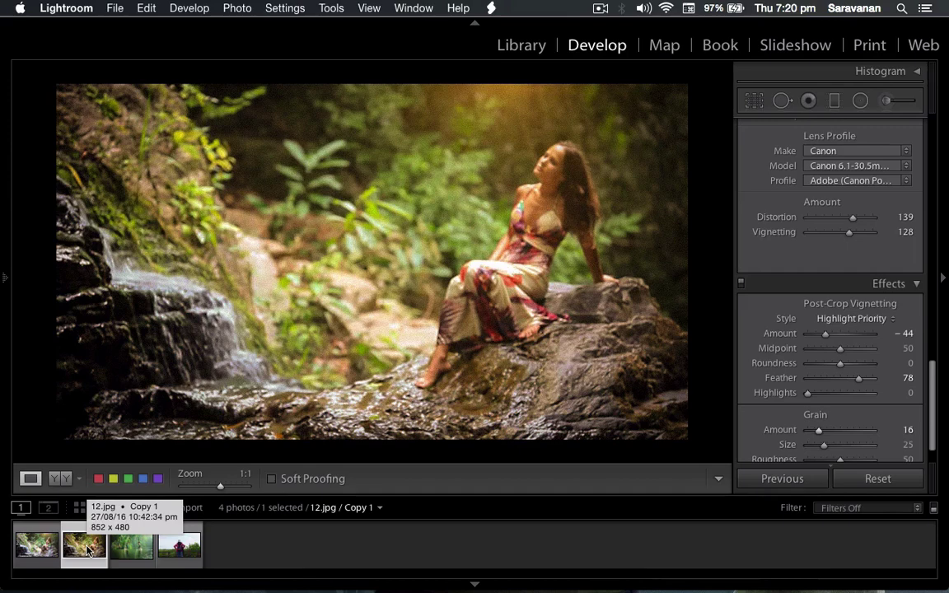
Toggle the before view on and off, then switch to the boys-splashing river photo.
key(backslash)
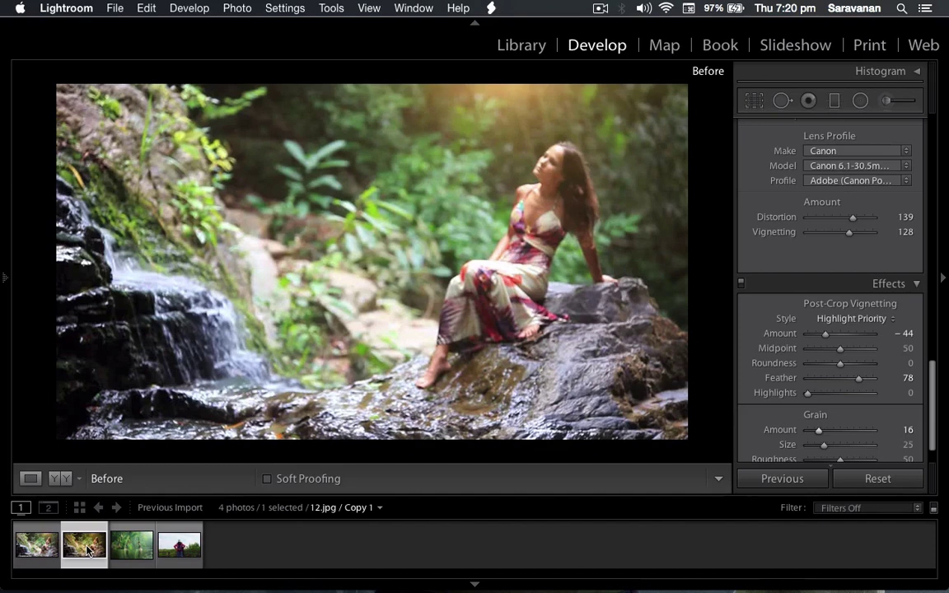
key(backslash)
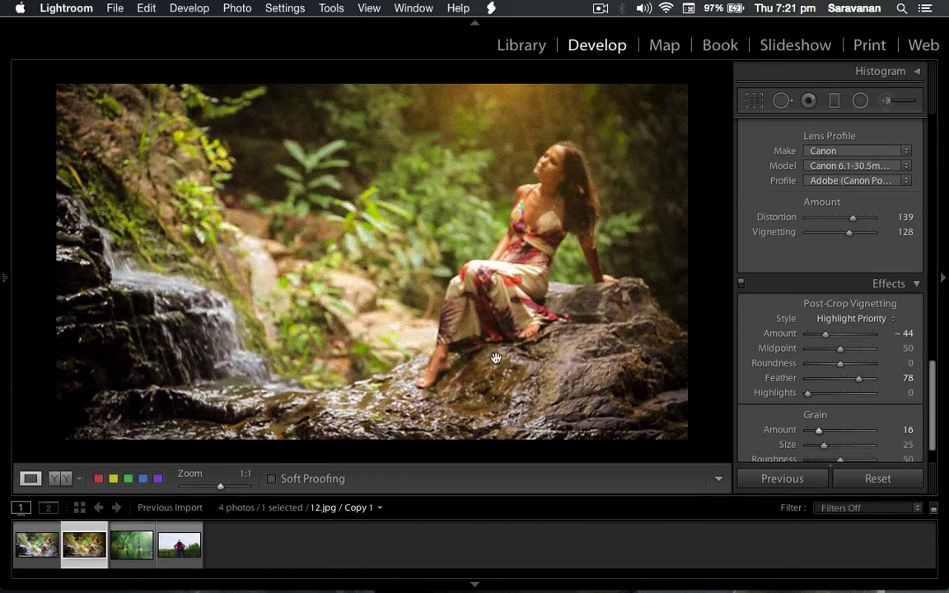
click(136, 548)
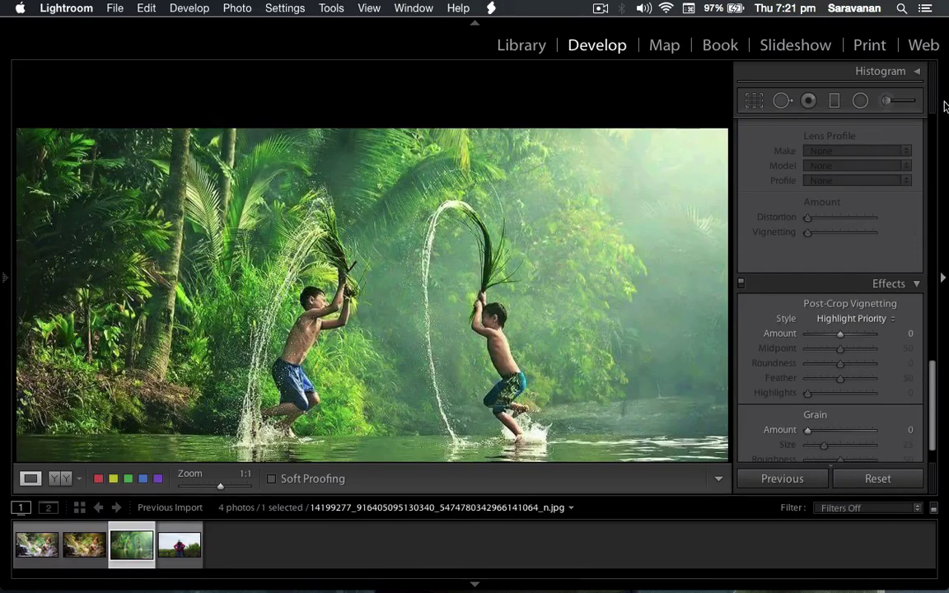
Set Temp +19, Tint +35, Clarity -31 and Saturation +35 in the Basic panel.
scroll(934, 376, up, 10)
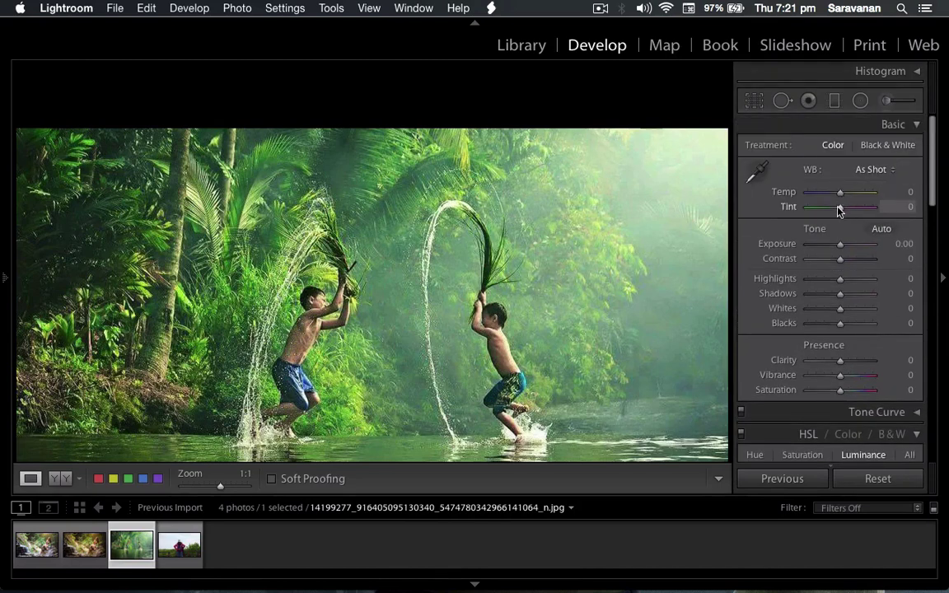
mouse_move(839, 210)
mouse_down()
mouse_move(821, 211)
mouse_move(857, 211)
mouse_move(811, 213)
mouse_move(851, 213)
mouse_move(832, 193)
mouse_move(846, 192)
mouse_up()
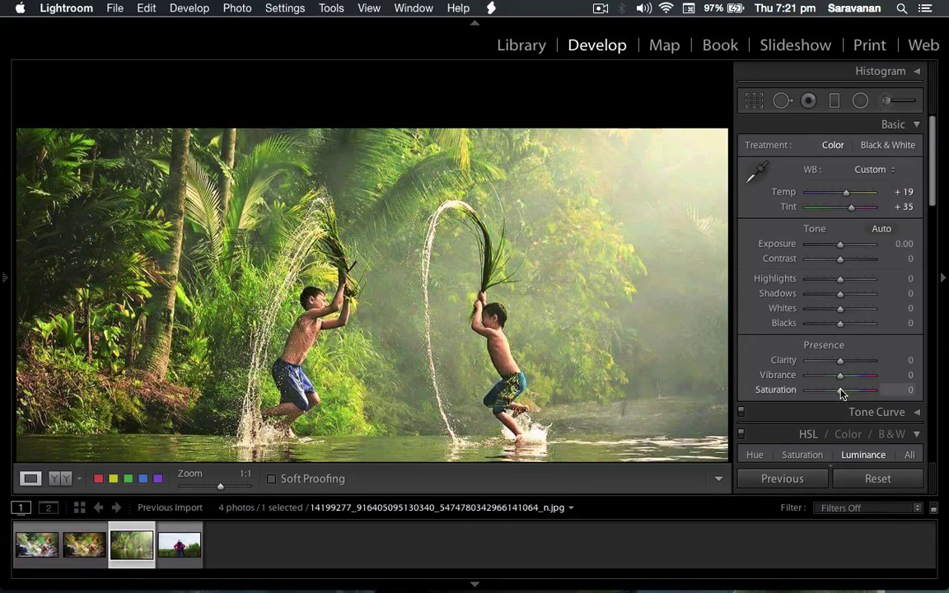
drag(841, 392, 831, 367)
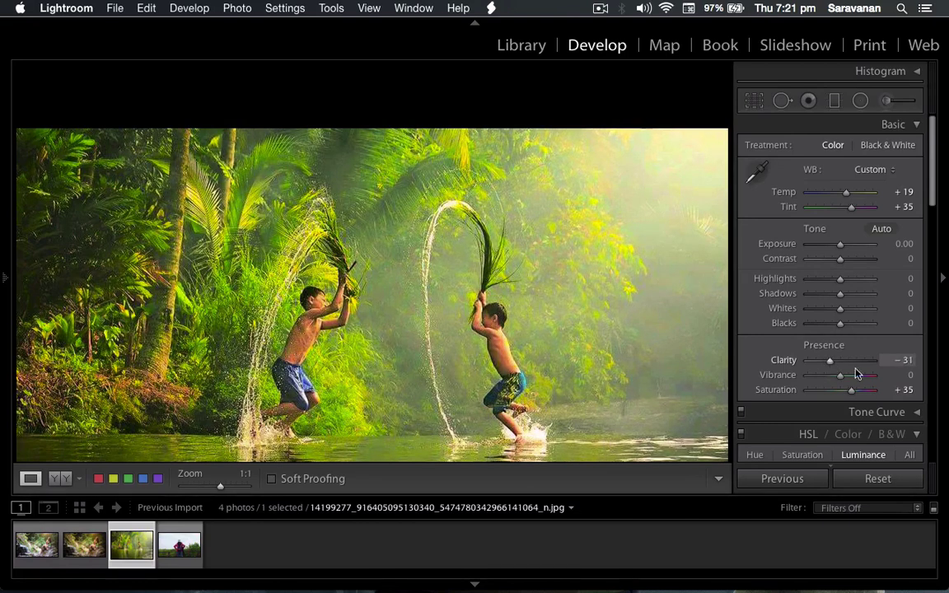
scroll(935, 206, down, 1)
Set HSL luminance to Green +23, Red -37 and Purple -35.
drag(935, 206, 938, 271)
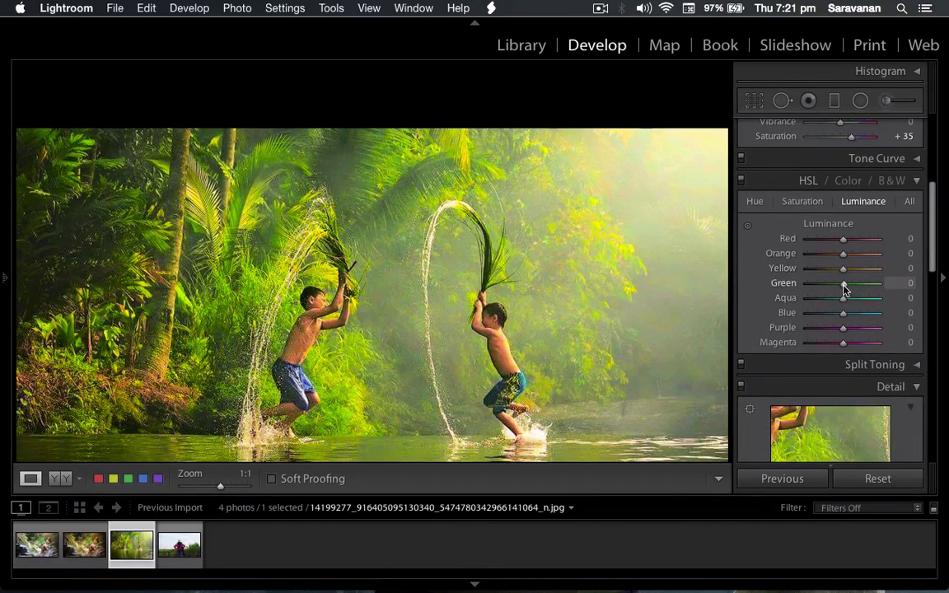
drag(845, 290, 853, 289)
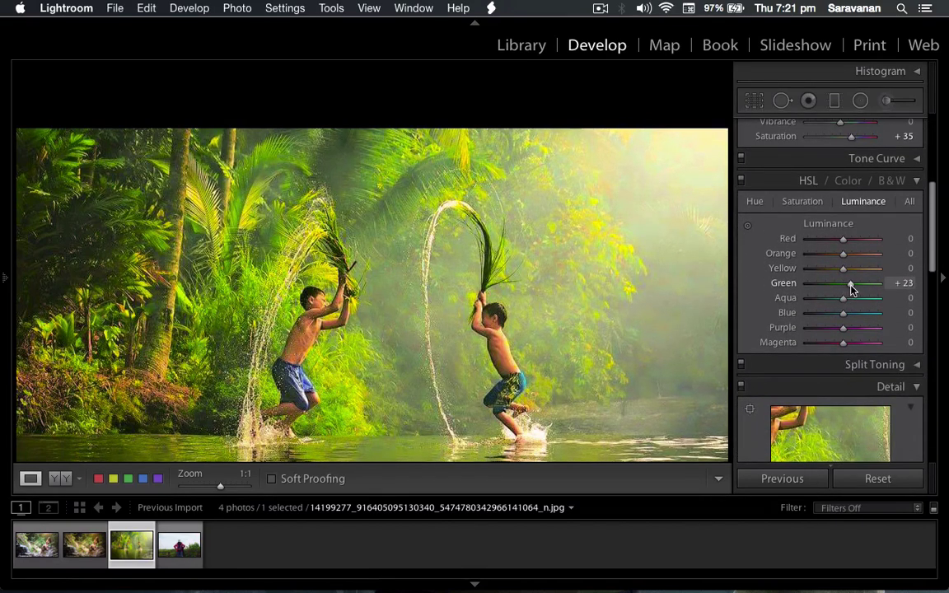
drag(843, 241, 827, 239)
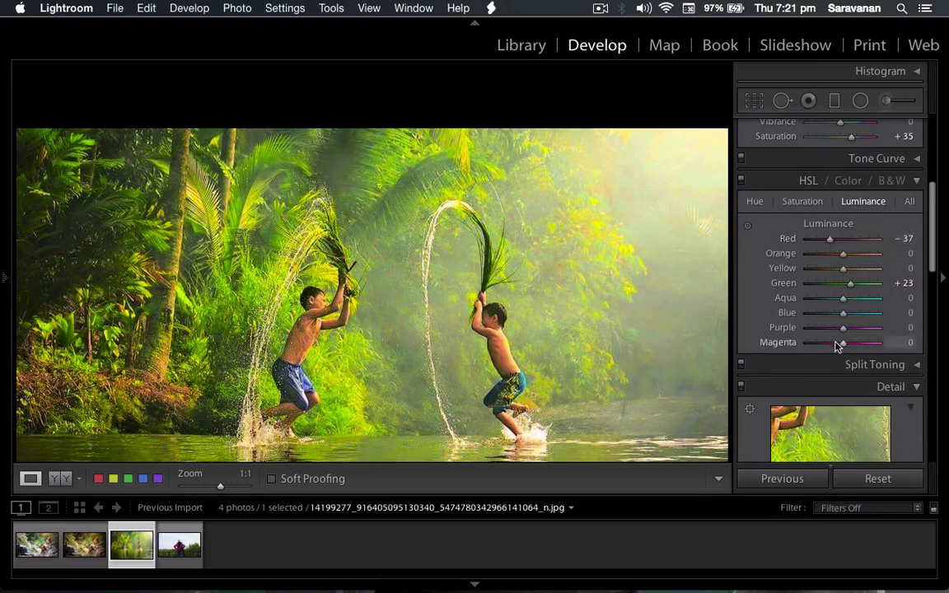
drag(842, 333, 830, 330)
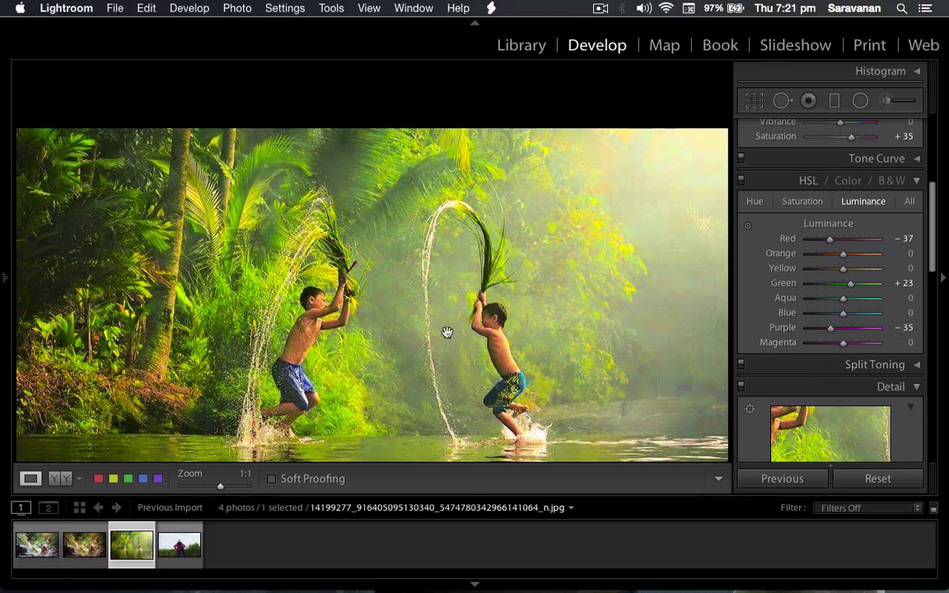
Compare against the original, then create a virtual copy of the river photo.
key(backslash)
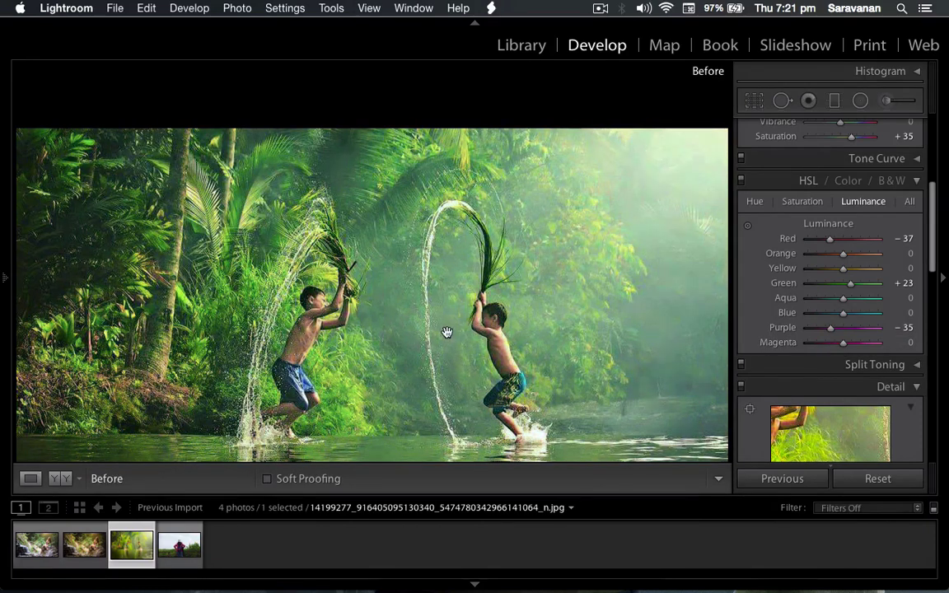
key(backslash)
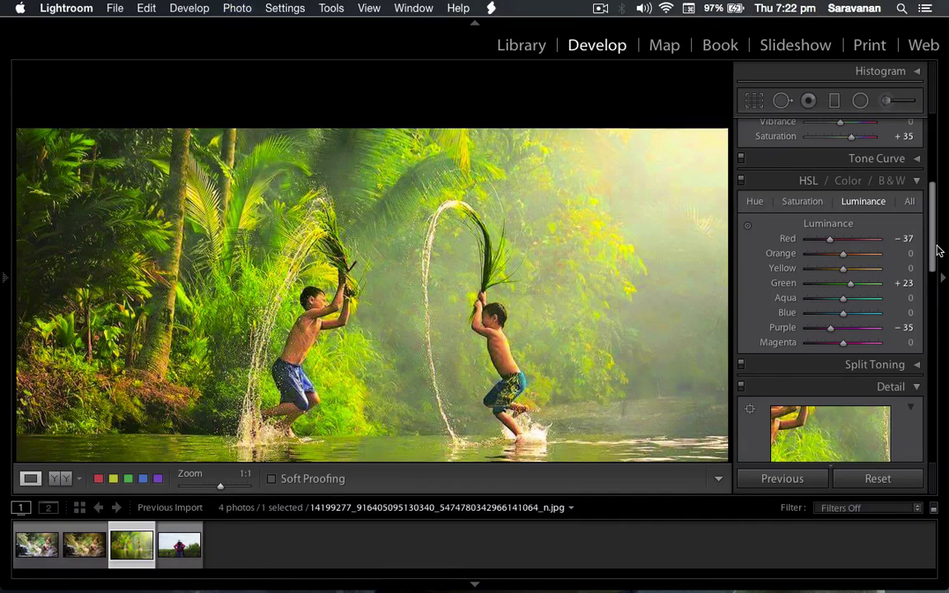
key(super+apostrophe)
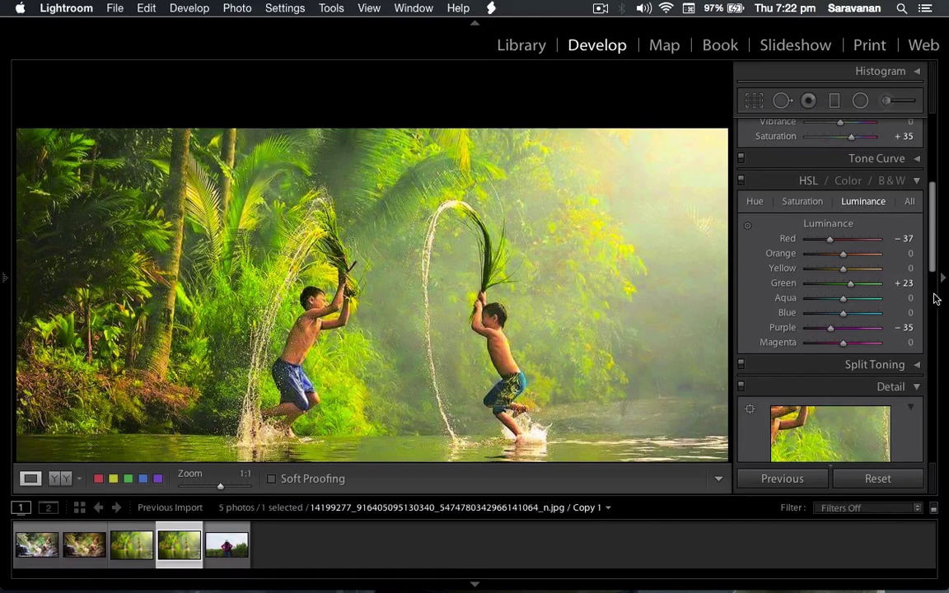
Scroll the right panel and expand the Split Toning section.
drag(933, 261, 934, 282)
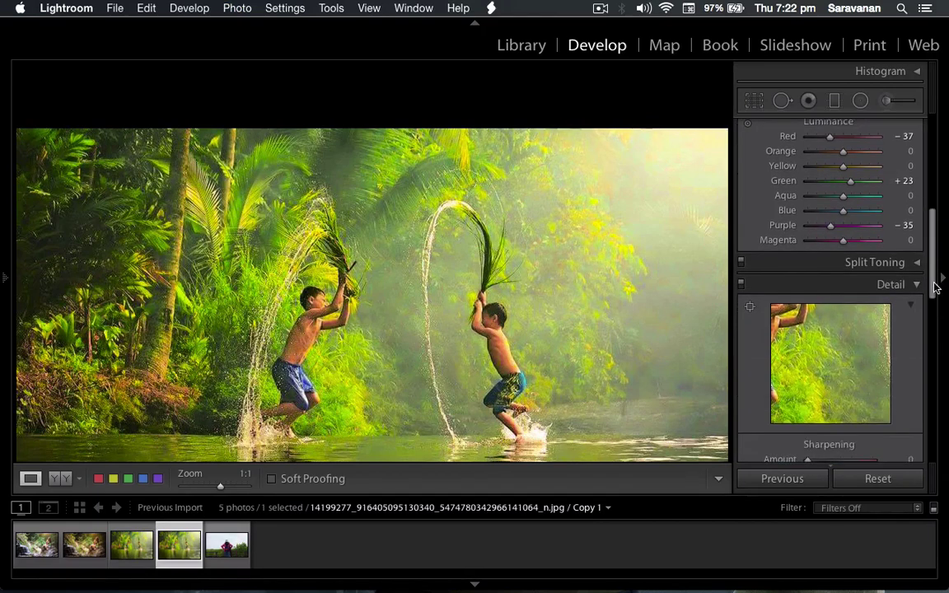
click(917, 265)
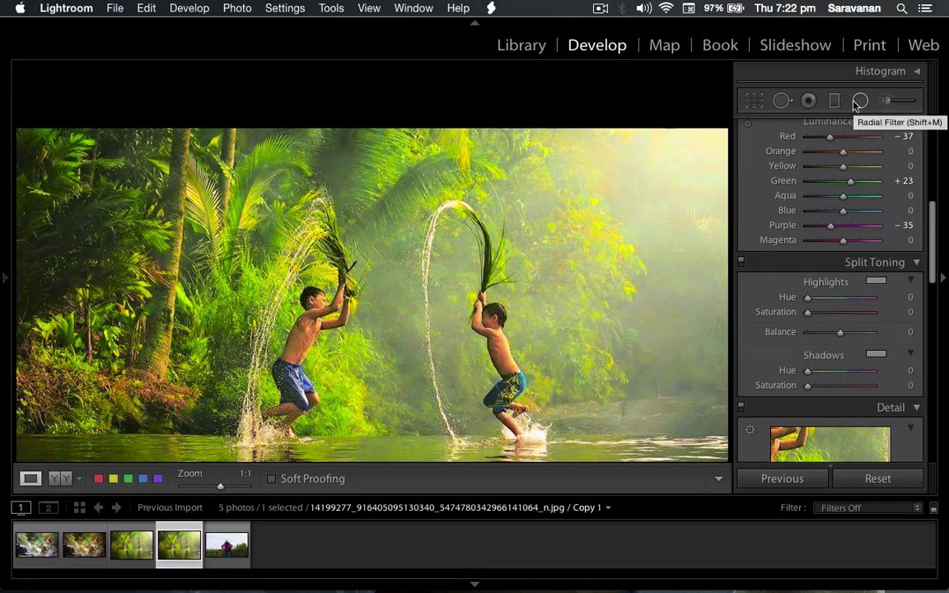
Crop the lower strip of water off the bottom of the river photo.
key(r)
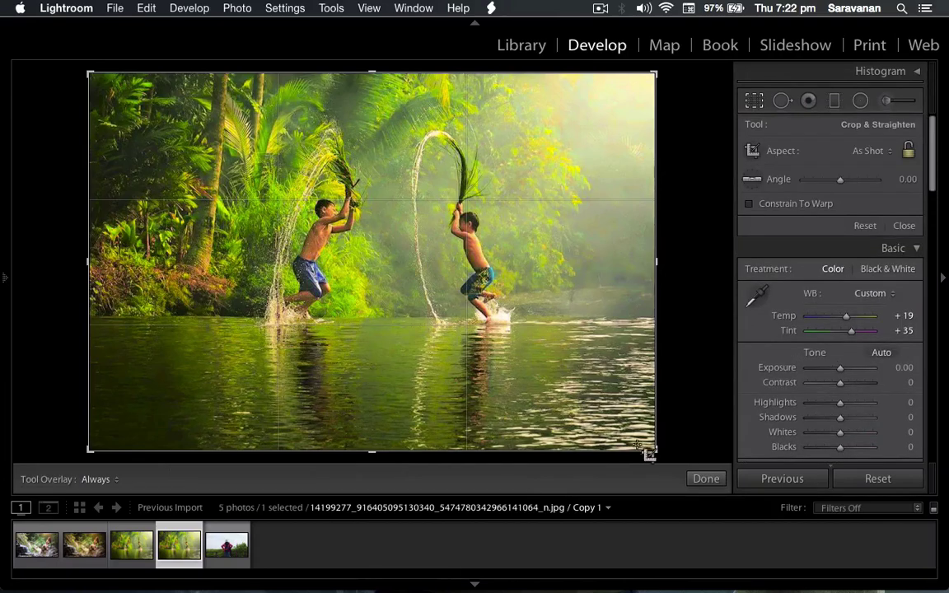
drag(656, 450, 659, 415)
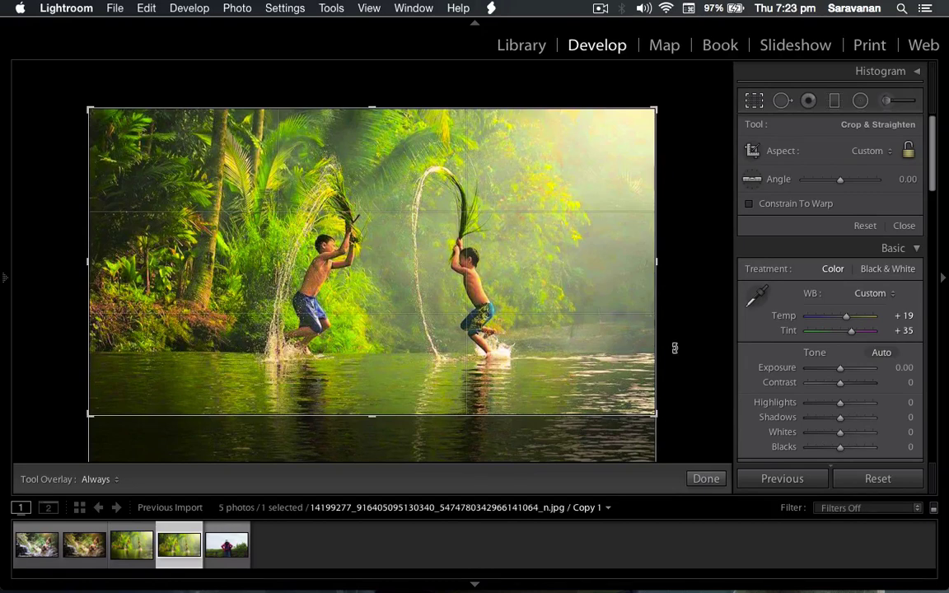
click(705, 479)
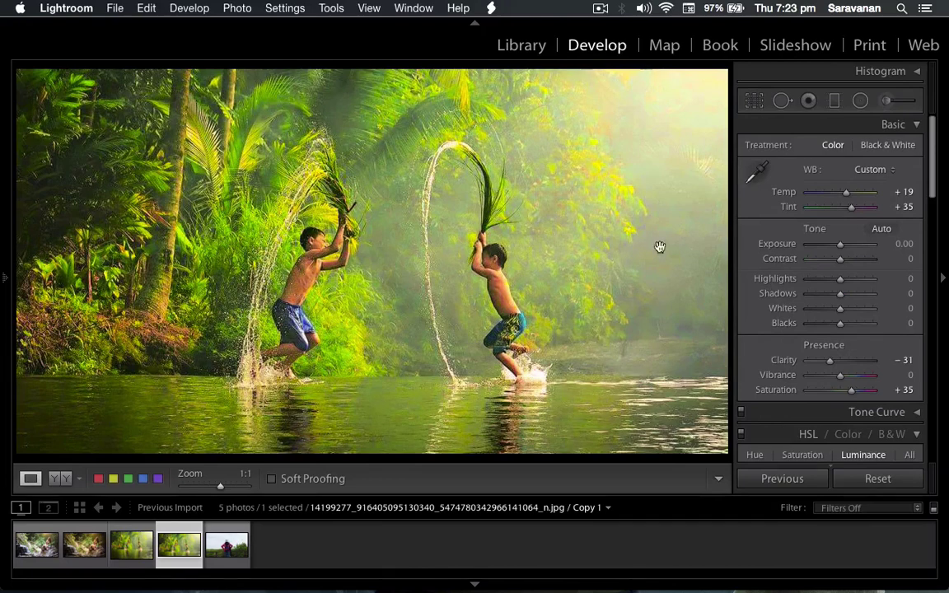
Heal the water arc beside the right boy with a size-80 brush, sourcing foliage to his right.
click(783, 102)
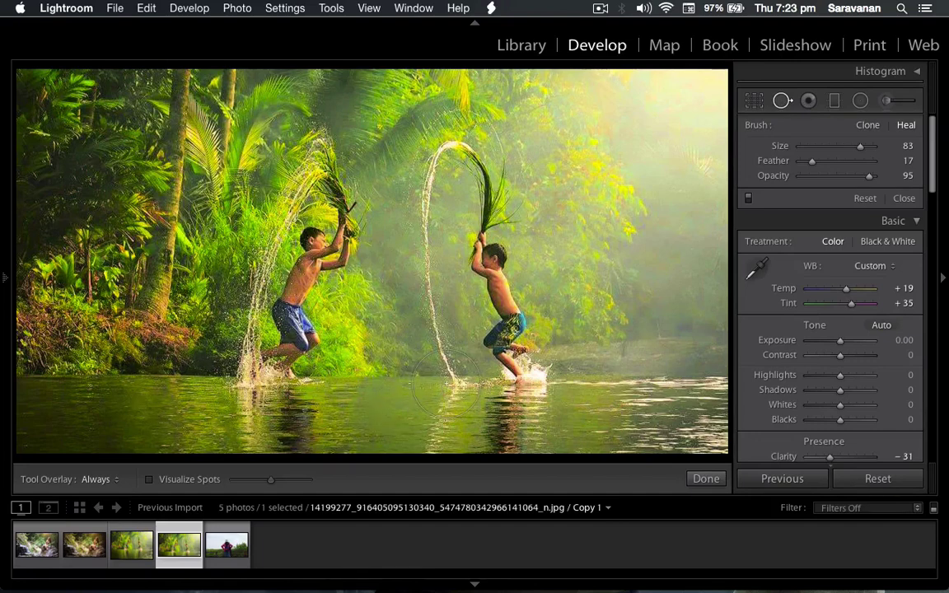
mouse_move(450, 374)
mouse_down()
mouse_move(430, 324)
mouse_move(416, 229)
mouse_move(424, 178)
mouse_up()
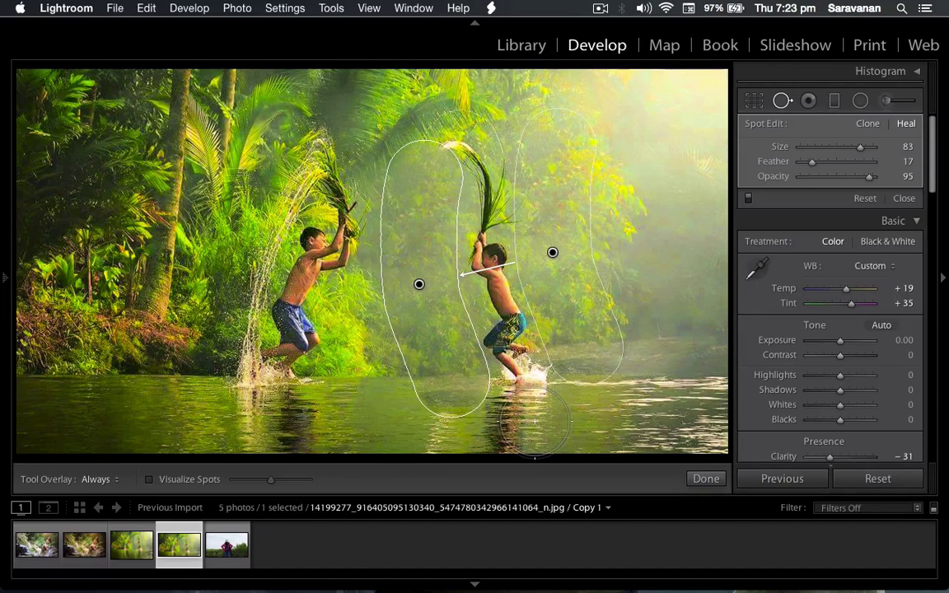
key(super+z)
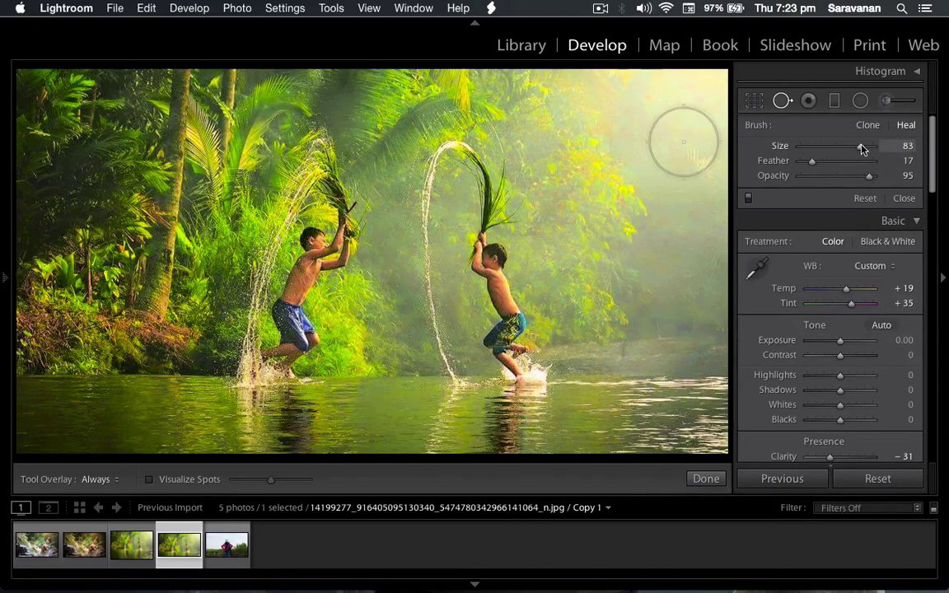
mouse_move(859, 146)
mouse_down()
mouse_move(840, 148)
mouse_move(855, 146)
mouse_up()
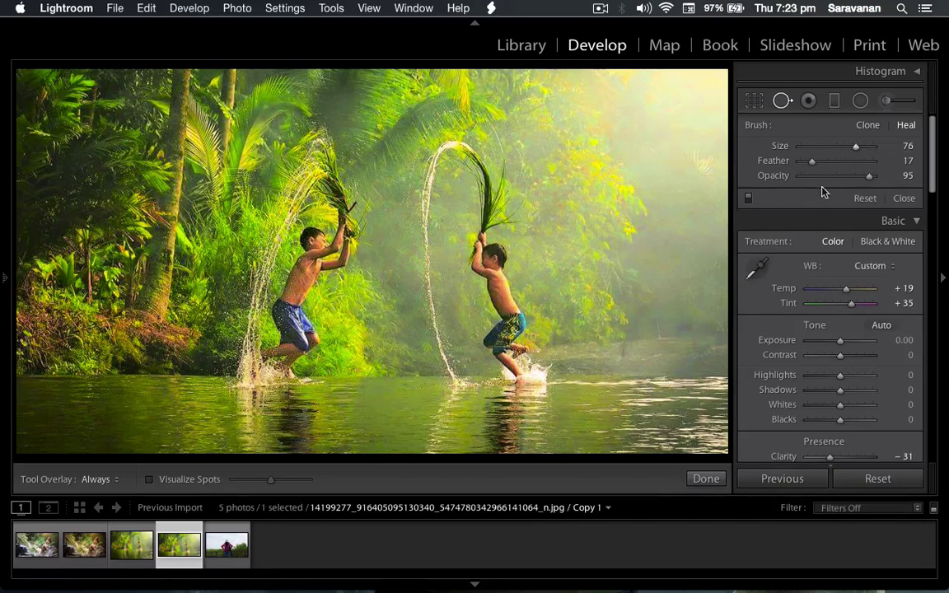
drag(855, 148, 857, 148)
mouse_move(465, 395)
mouse_down()
mouse_move(432, 303)
mouse_move(422, 184)
mouse_up()
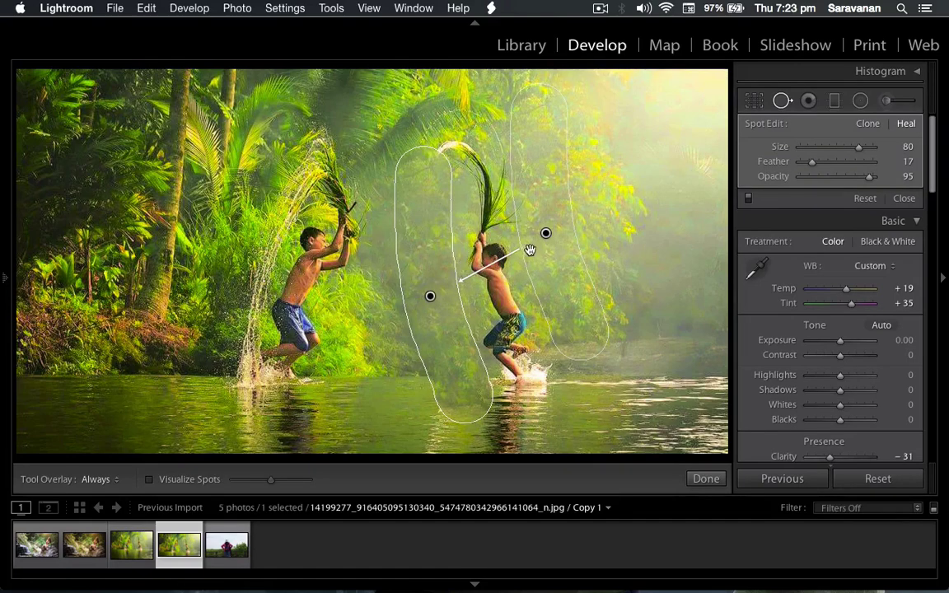
mouse_move(546, 234)
mouse_down()
mouse_move(578, 242)
mouse_move(568, 271)
mouse_move(577, 264)
mouse_up()
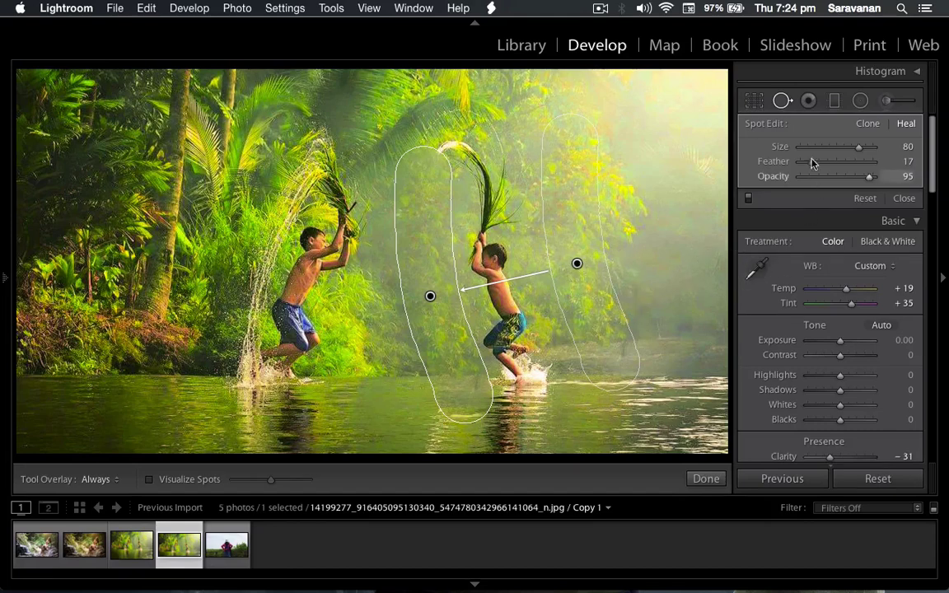
click(705, 479)
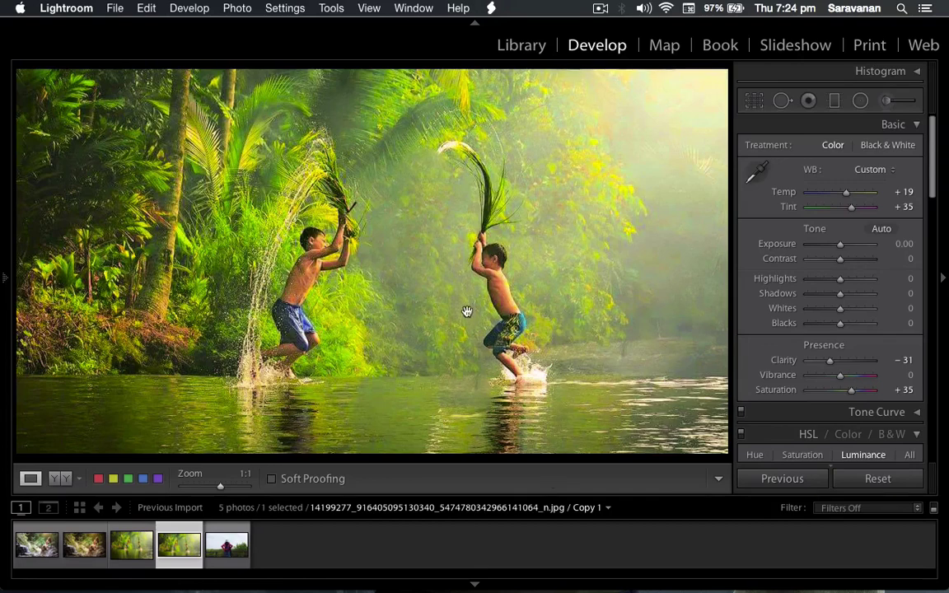
Heal the frond and splash above the right boy with a size-77 brush, sourcing clean foliage.
click(781, 100)
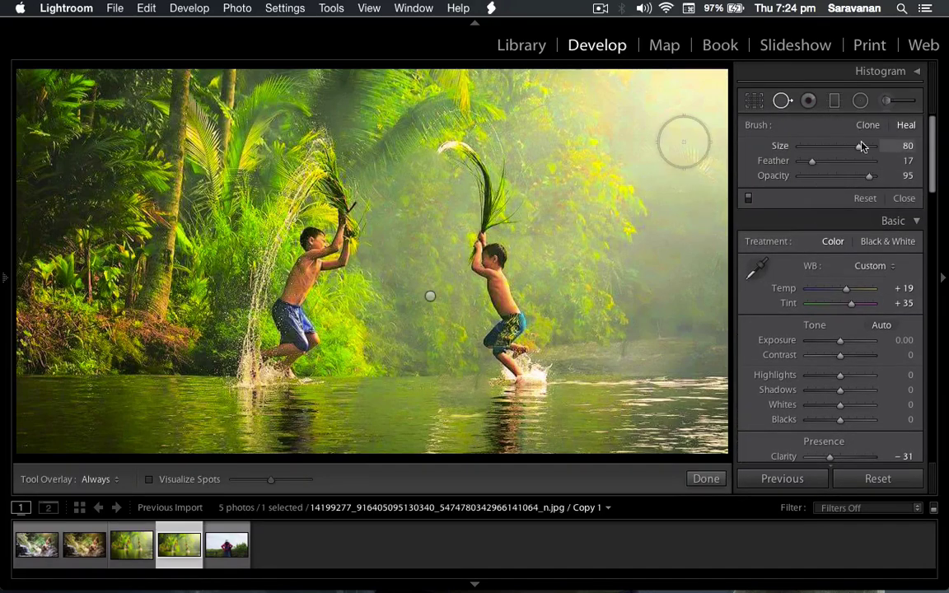
mouse_move(858, 146)
mouse_down()
mouse_move(848, 148)
mouse_move(856, 150)
mouse_up()
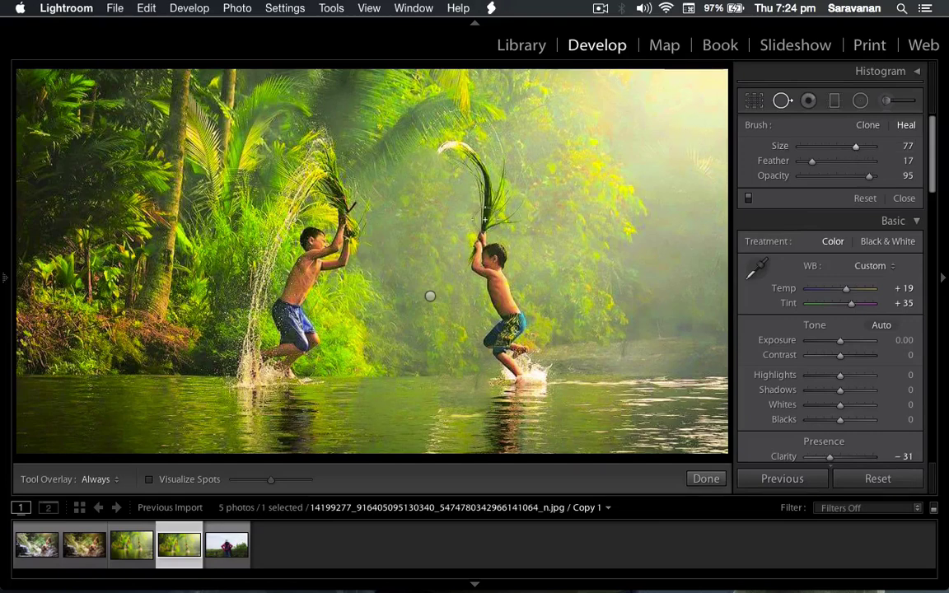
mouse_move(496, 212)
mouse_down()
mouse_move(466, 154)
mouse_move(438, 150)
mouse_move(460, 171)
mouse_move(453, 150)
mouse_up()
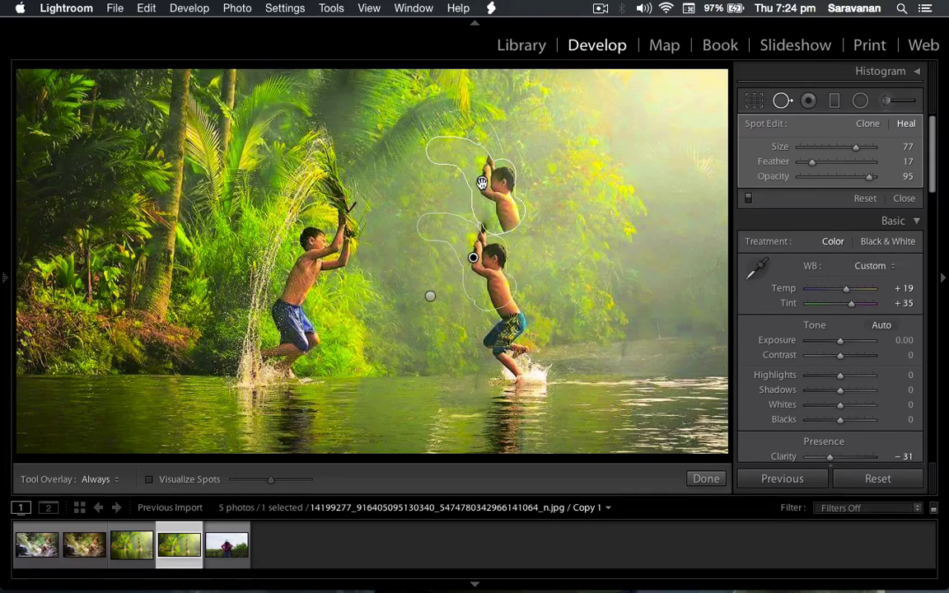
mouse_move(482, 181)
mouse_down()
mouse_move(565, 241)
mouse_move(572, 272)
mouse_move(550, 240)
mouse_up()
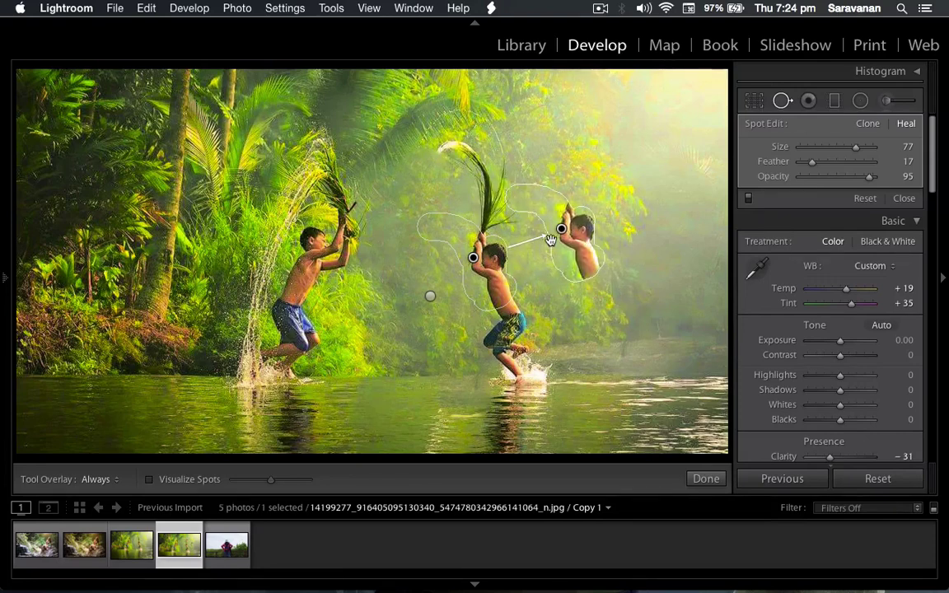
key(super+z)
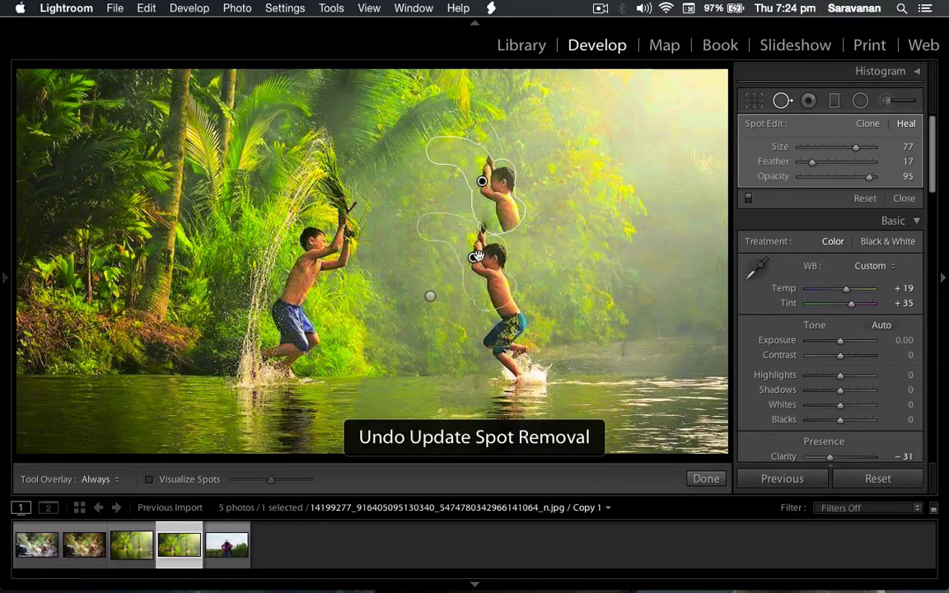
mouse_move(473, 259)
mouse_down()
mouse_move(534, 260)
mouse_move(590, 189)
mouse_move(581, 197)
mouse_up()
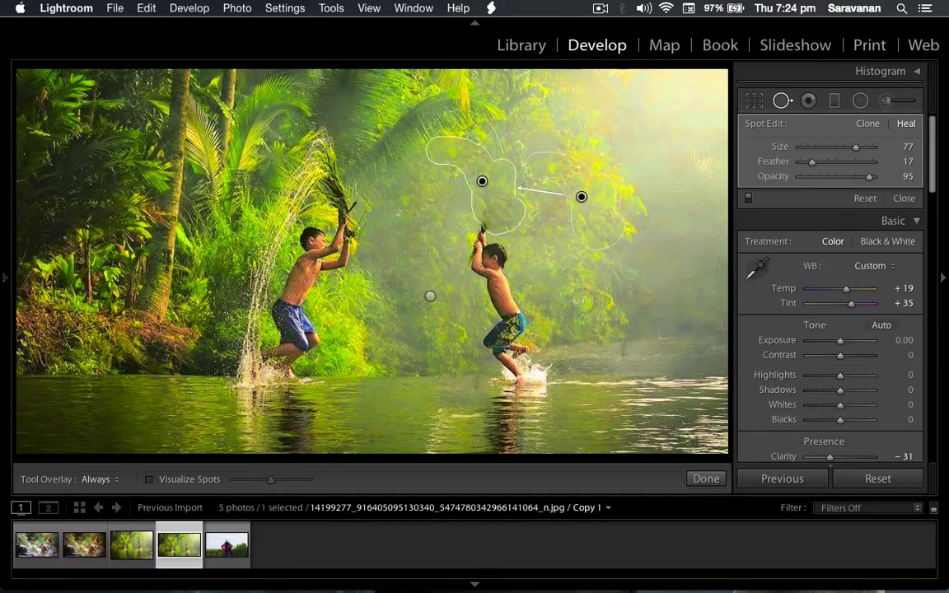
click(704, 479)
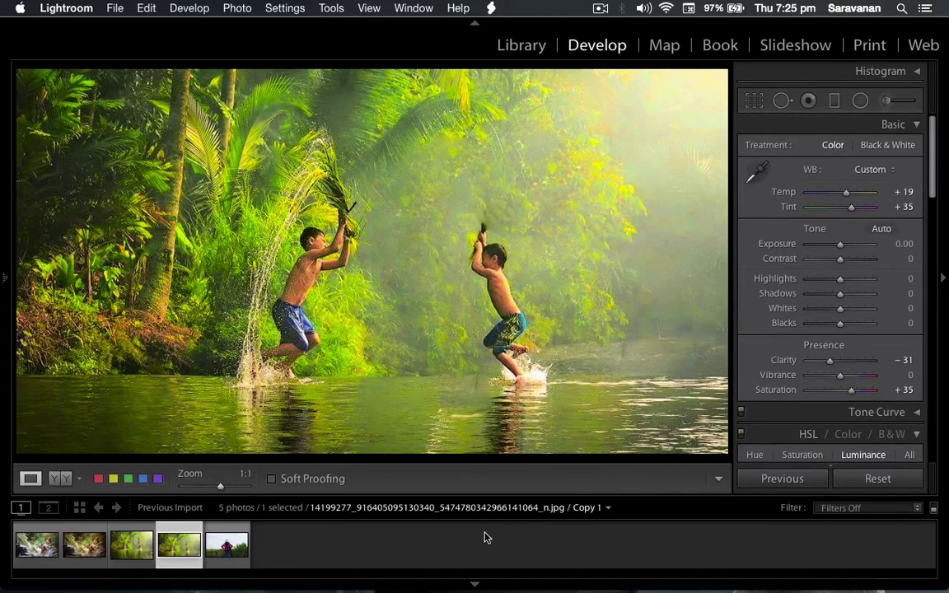
Compare before and after, then undo all four spot-removal edits.
key(backslash)
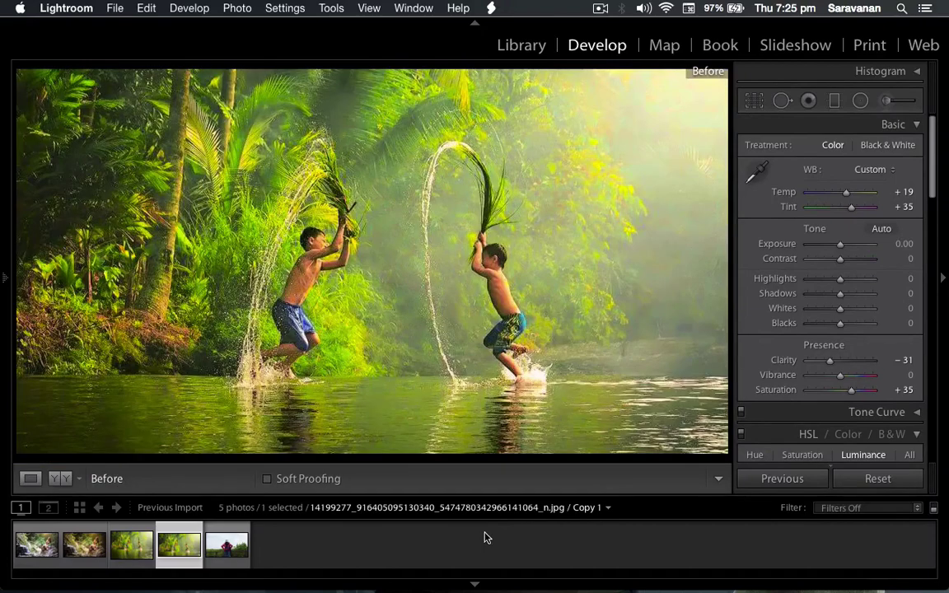
key(backslash)
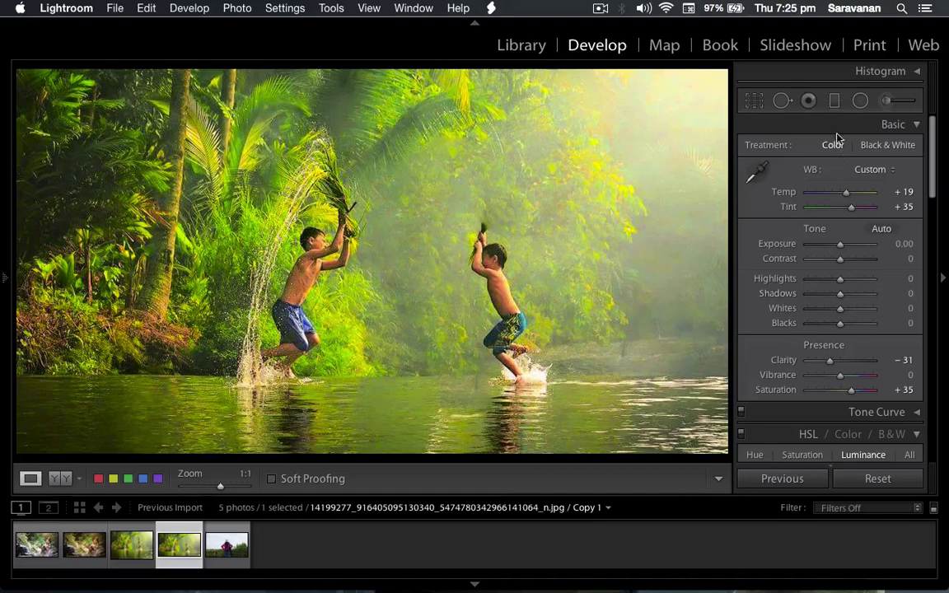
key(super+z)
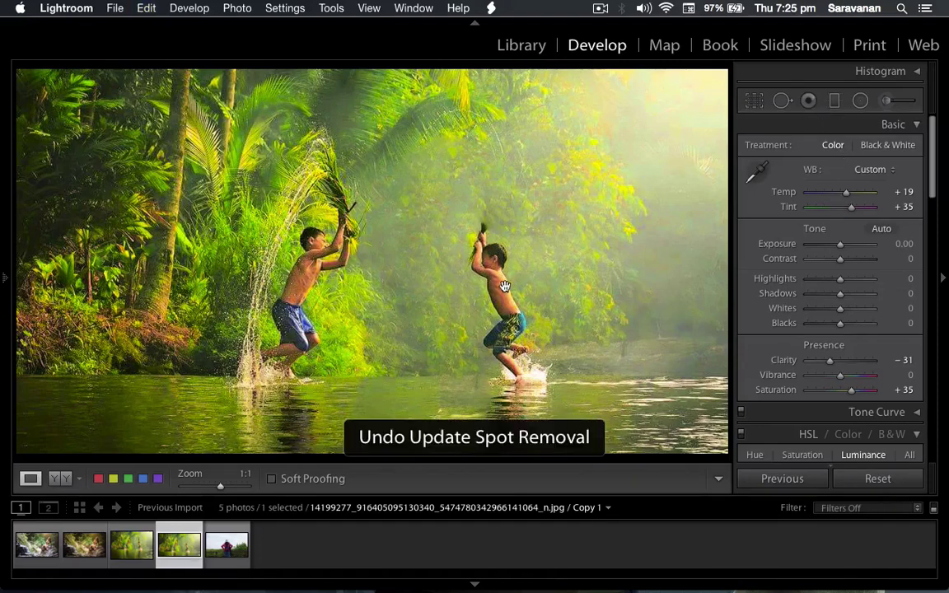
key(super+z)
key(super+z)
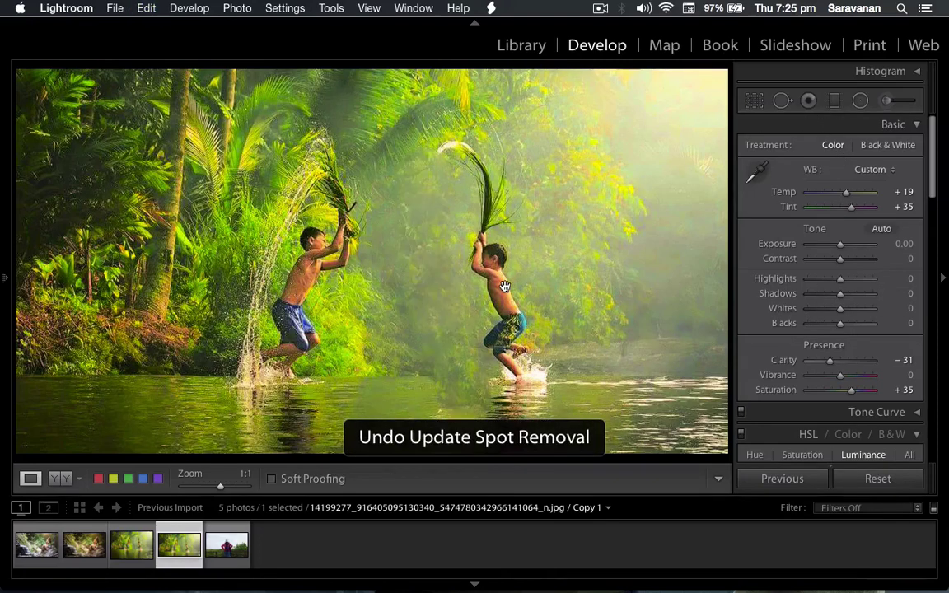
key(super+z)
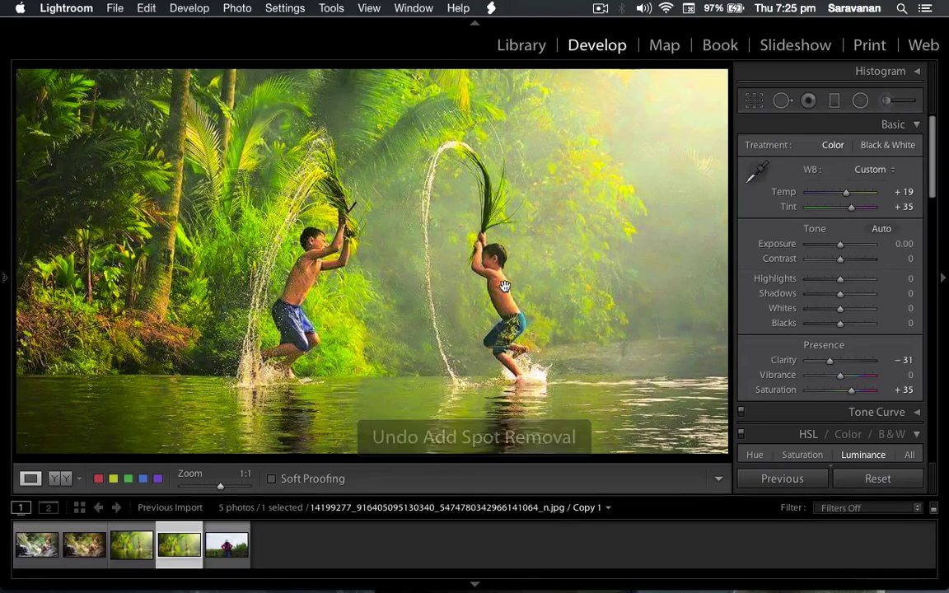
key(super+z)
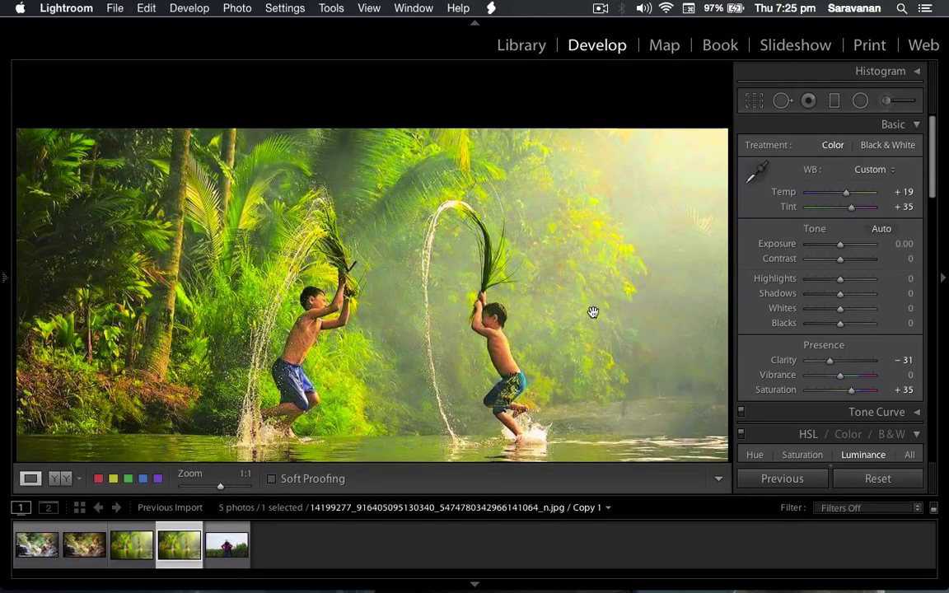
Draw a trial graduated filter, adjust its clarity and sharpness, then delete it.
click(834, 102)
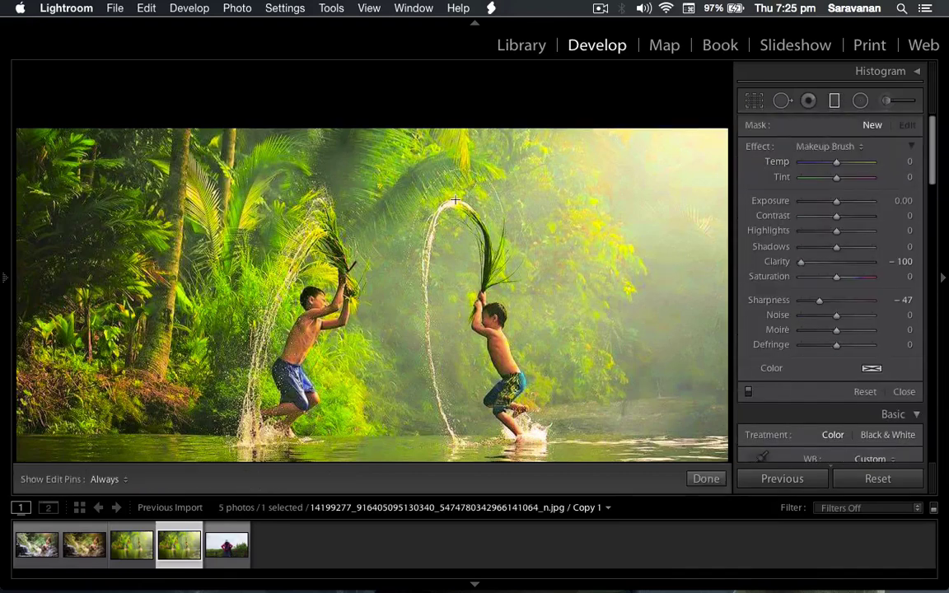
drag(345, 198, 352, 287)
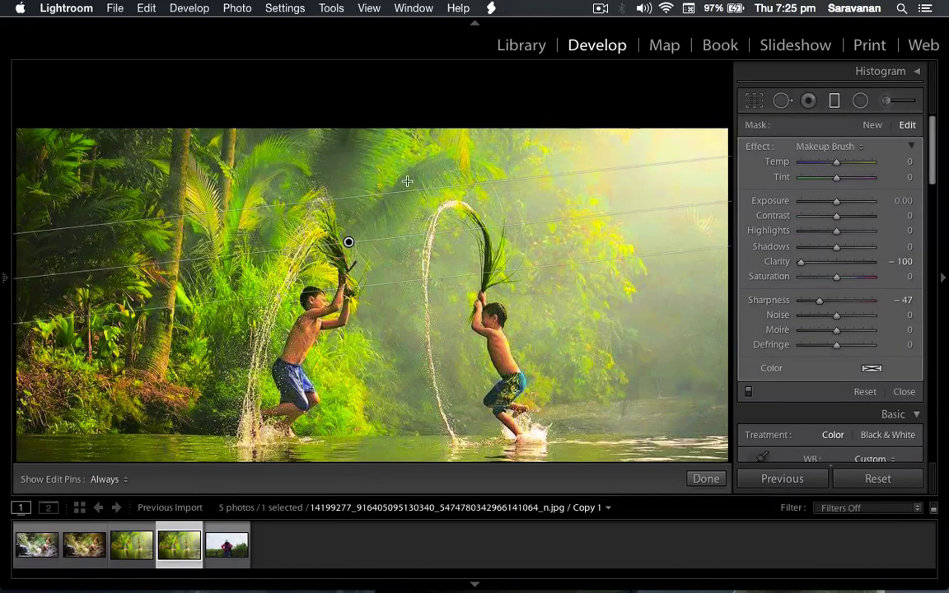
drag(348, 241, 410, 288)
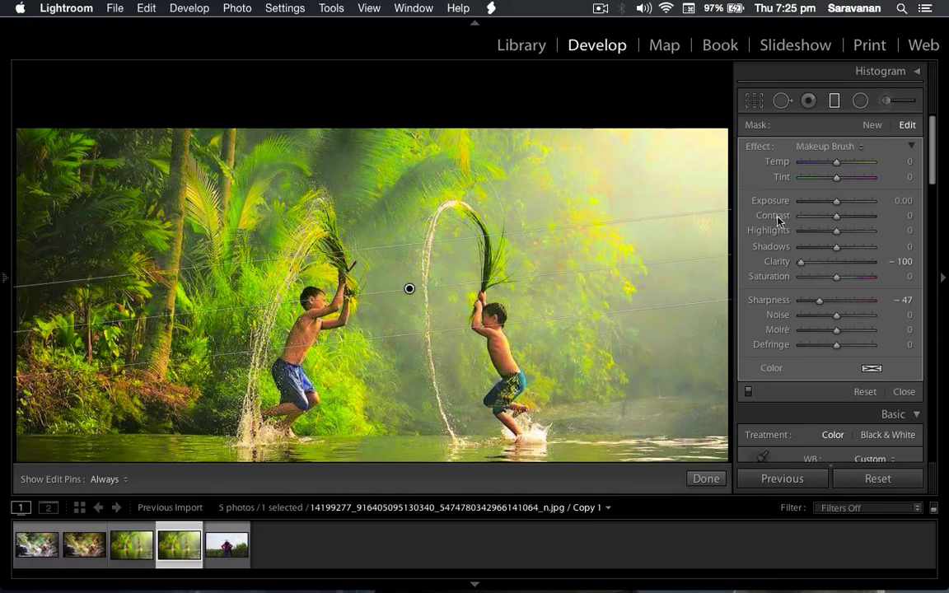
drag(800, 261, 832, 263)
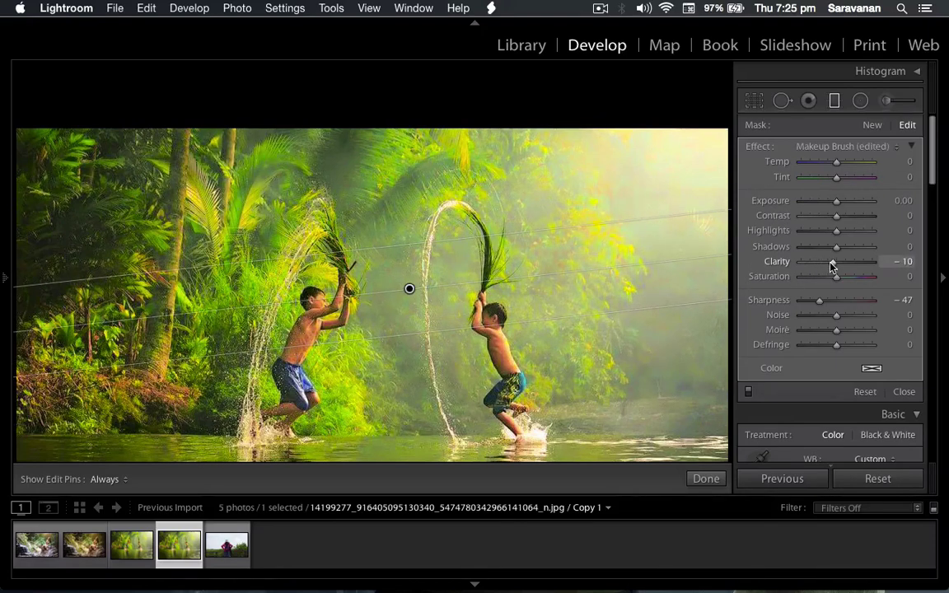
drag(821, 300, 825, 305)
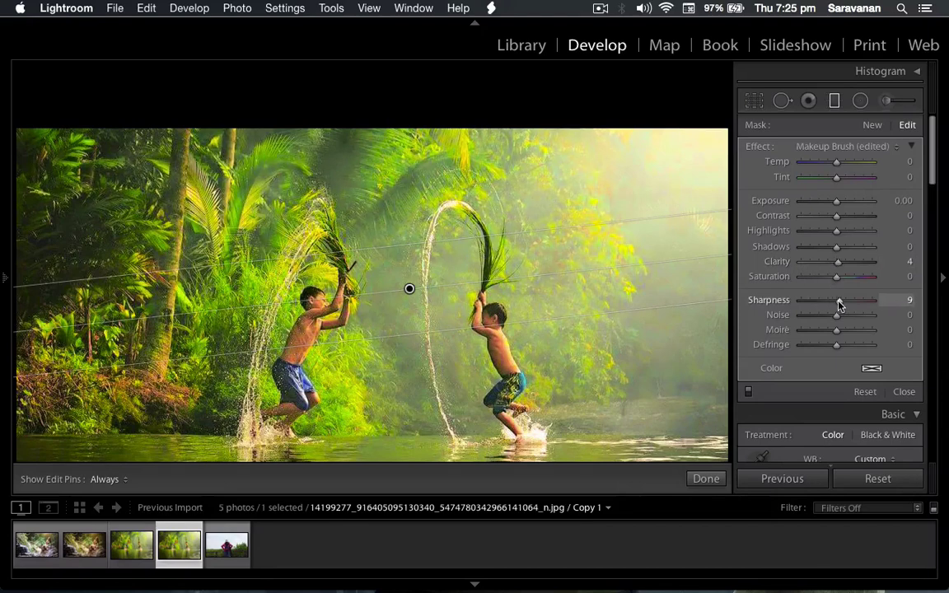
key(Delete)
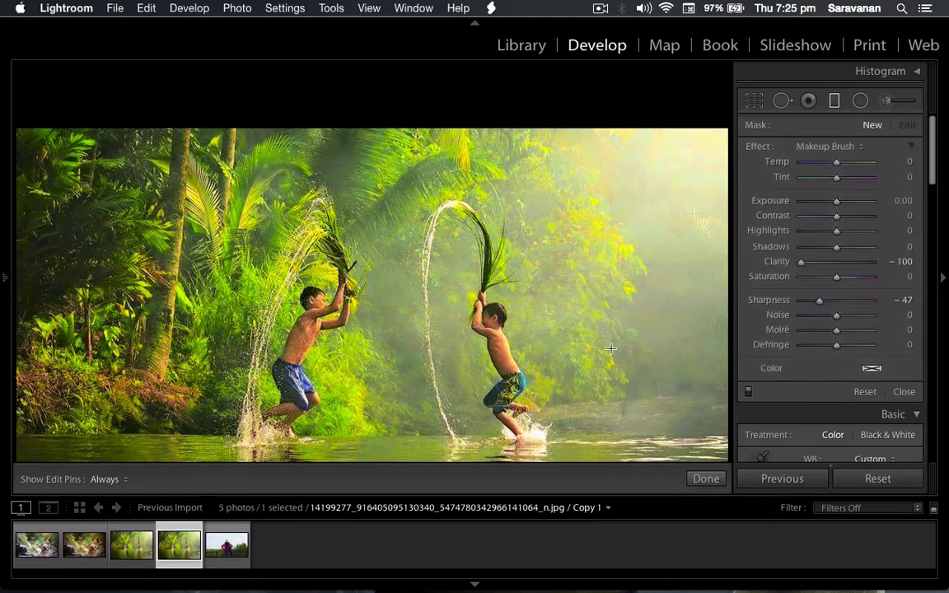
Draw a new diagonal graduated filter toward the upper right and cool it to Temp -100.
drag(391, 233, 403, 316)
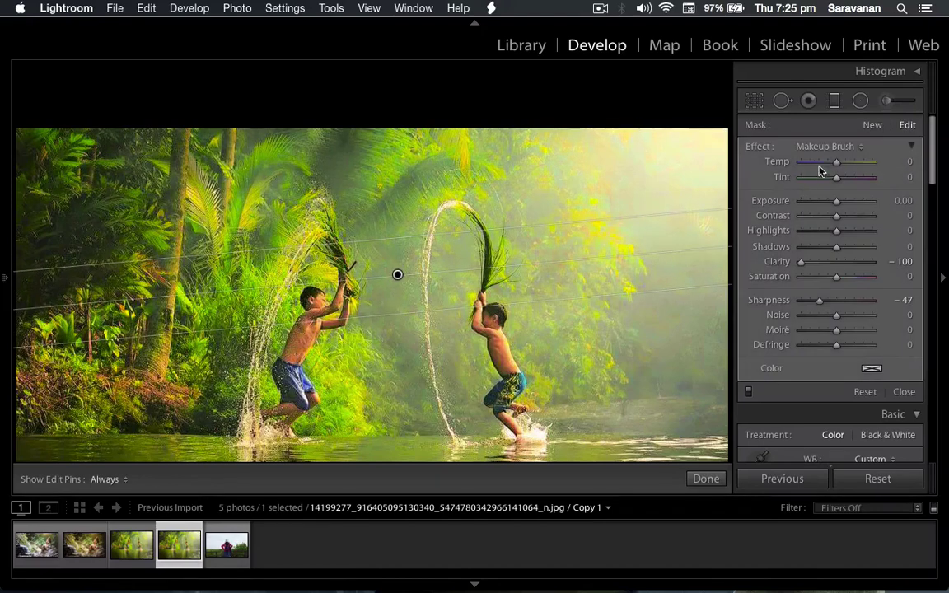
drag(836, 162, 873, 162)
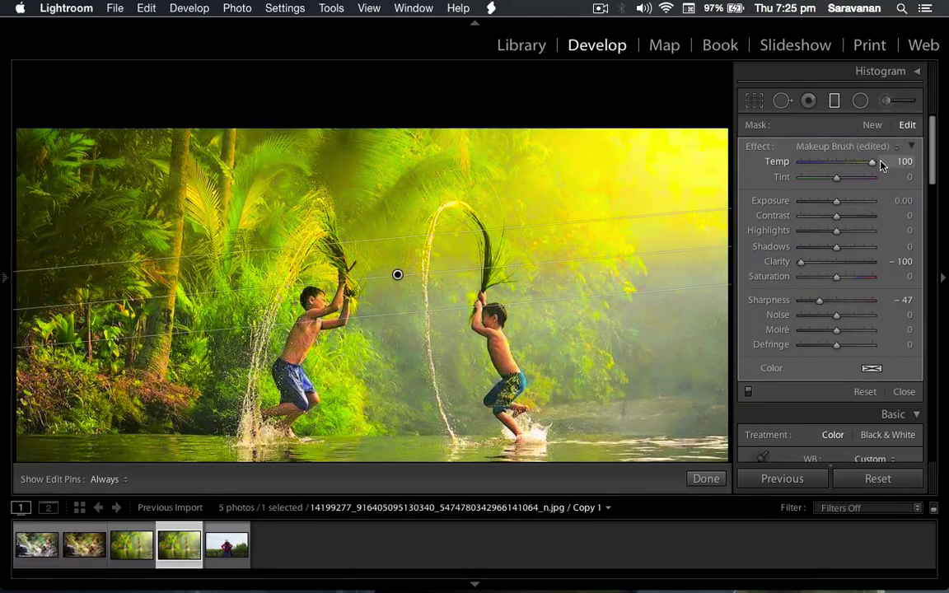
drag(455, 270, 431, 281)
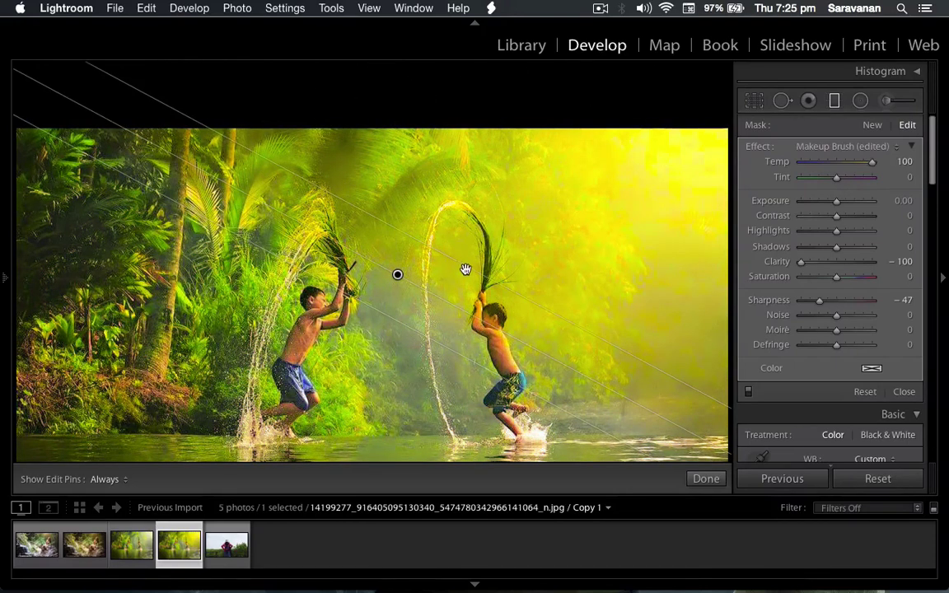
drag(470, 264, 655, 185)
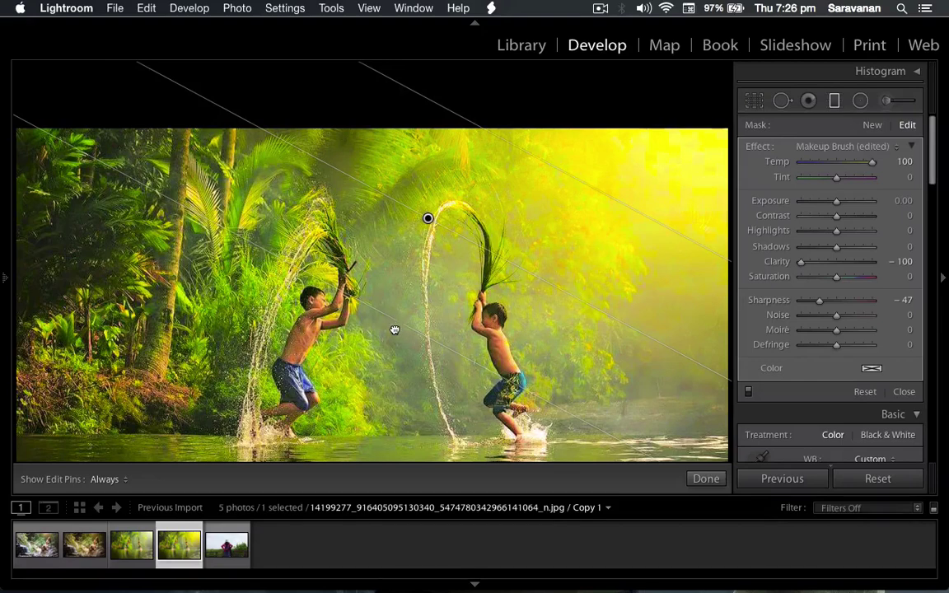
drag(359, 345, 286, 418)
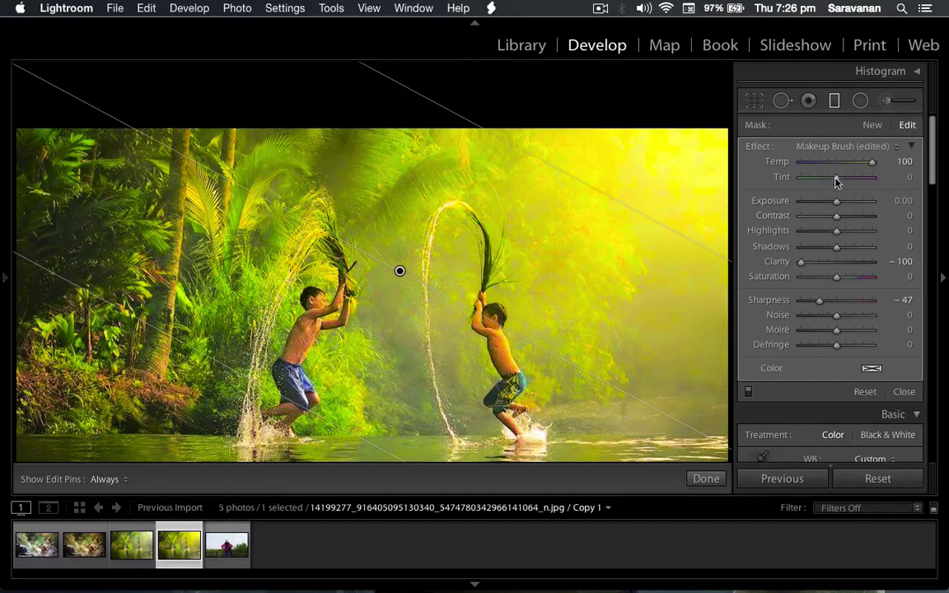
drag(871, 161, 783, 161)
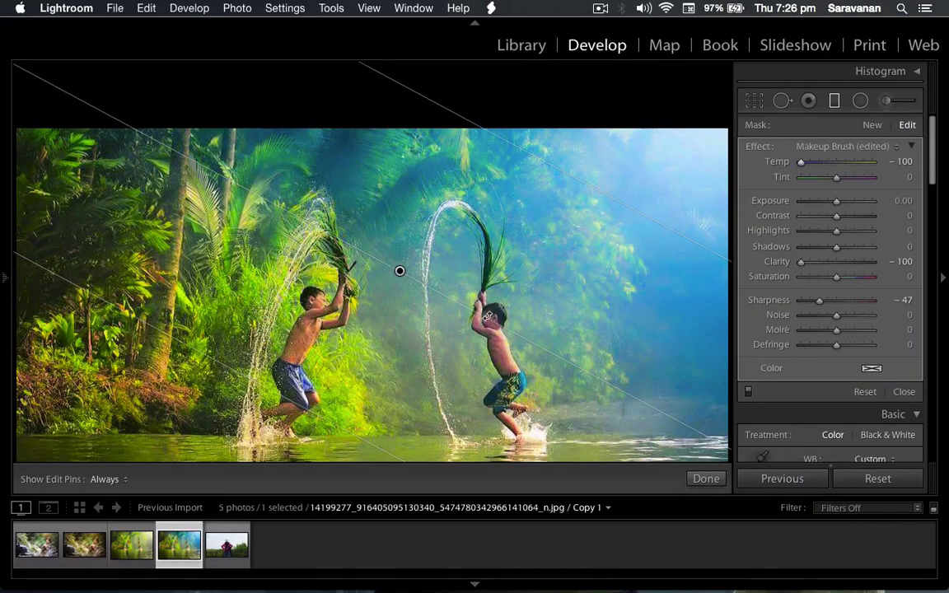
Tilt the filter the other way and set Temp −55, Clarity 33 and Sharpness 28.
mouse_move(489, 317)
mouse_down()
mouse_move(500, 280)
mouse_move(488, 316)
mouse_up()
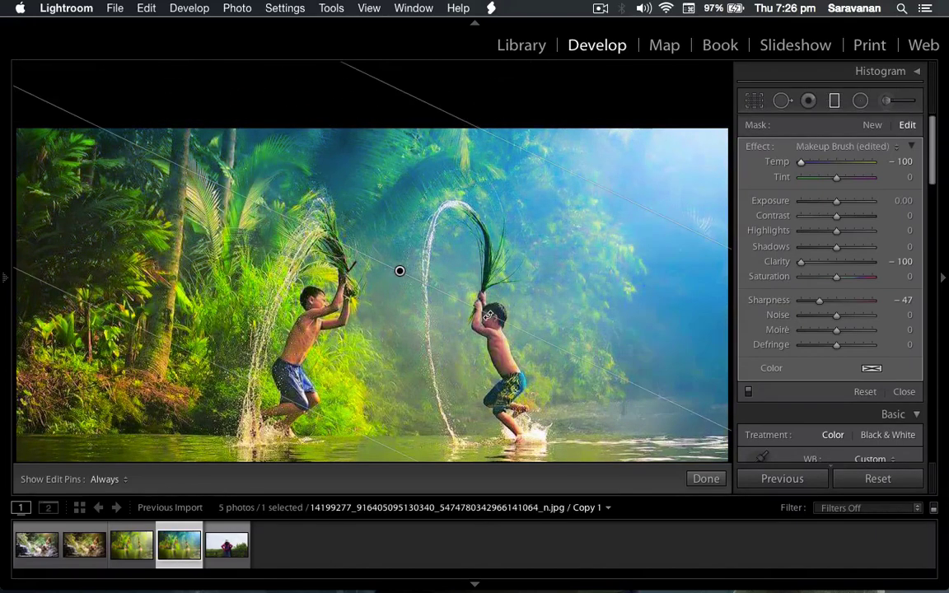
drag(800, 162, 823, 216)
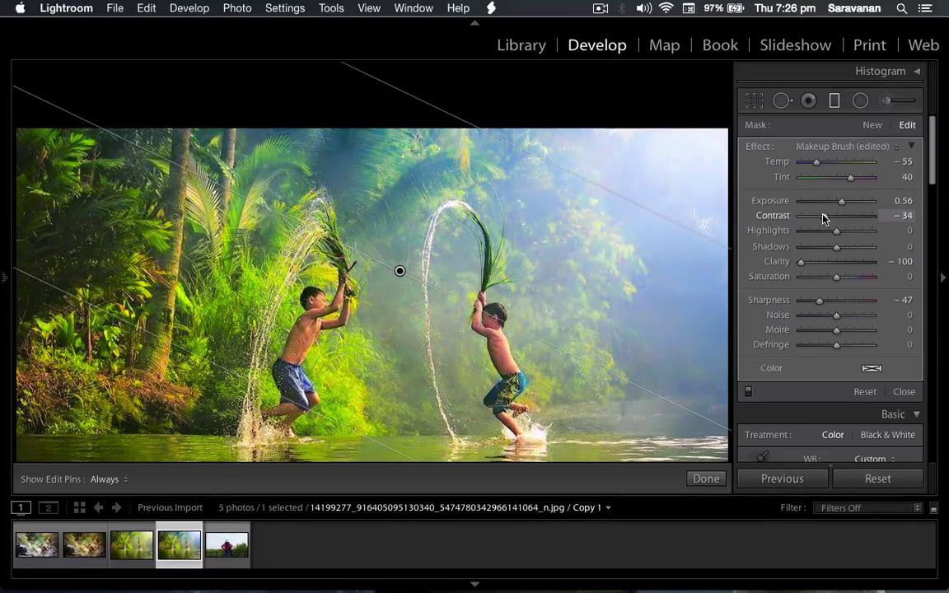
drag(800, 262, 851, 267)
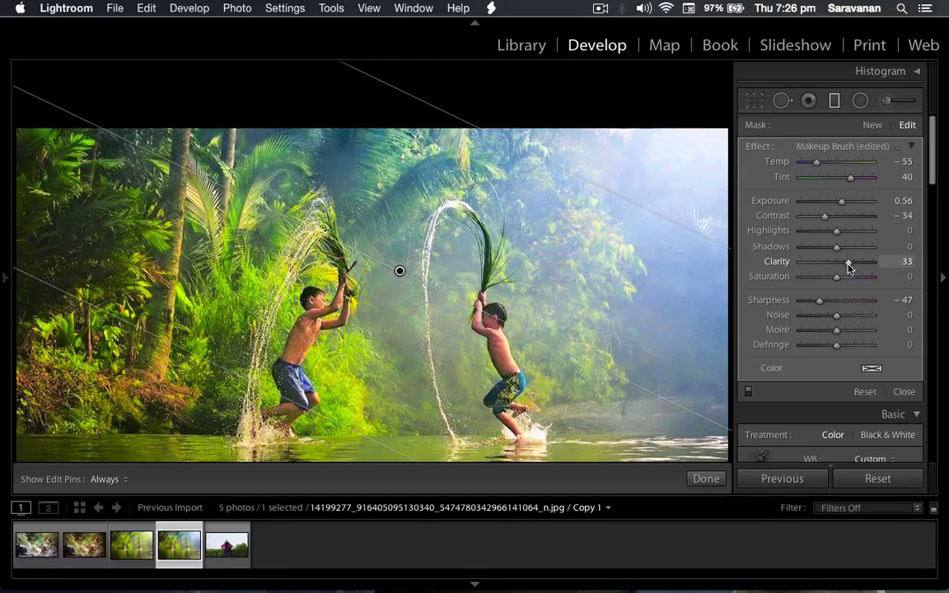
drag(857, 301, 848, 303)
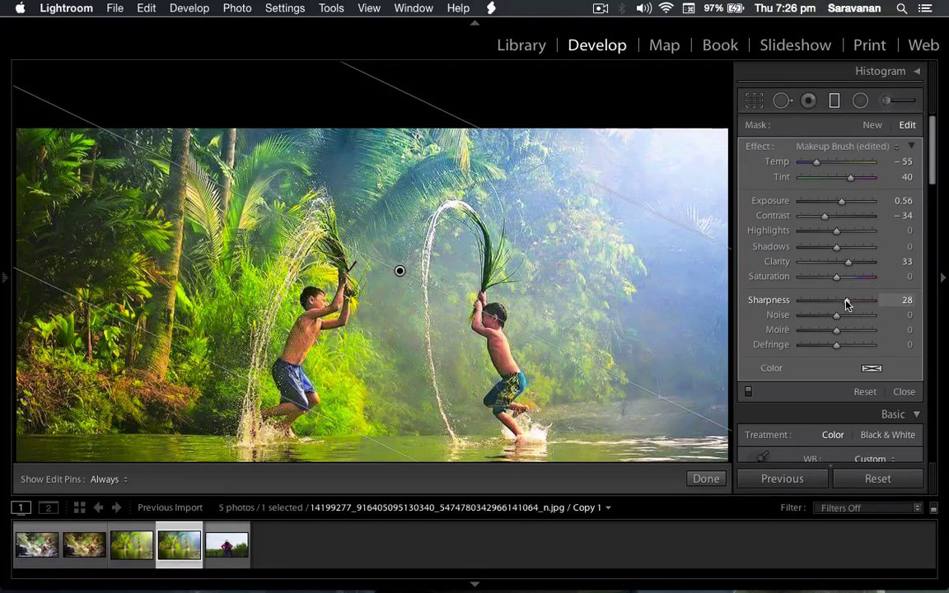
click(702, 478)
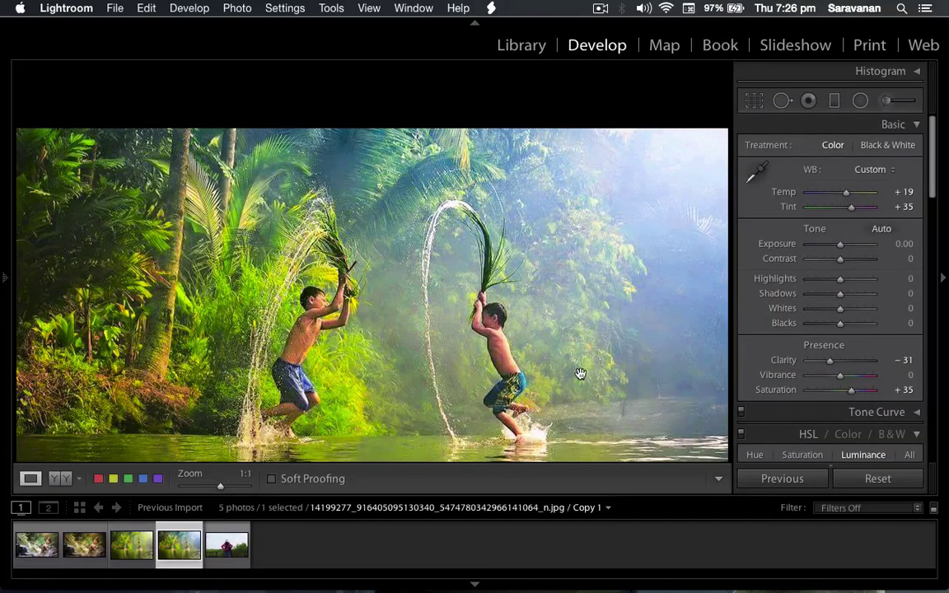
key(backslash)
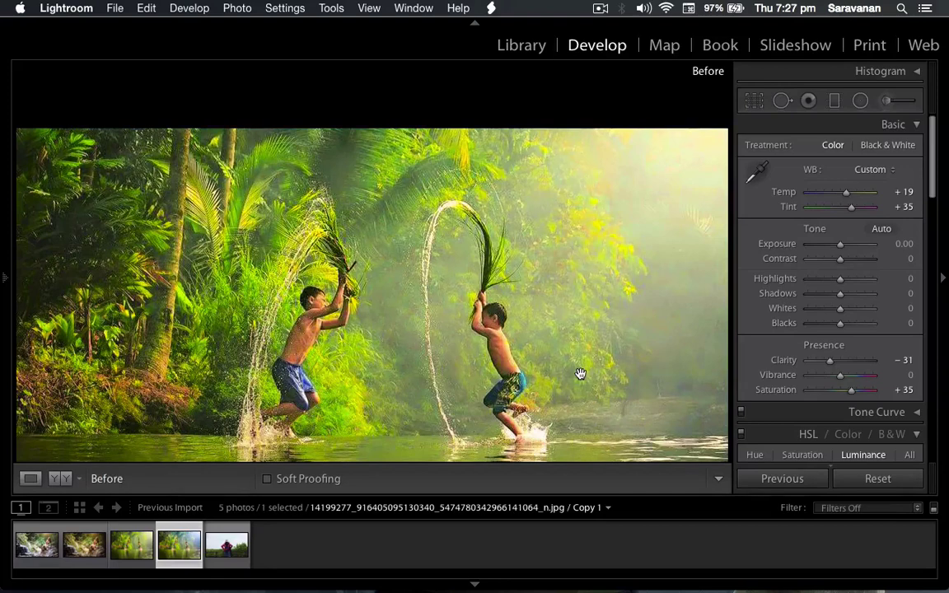
key(backslash)
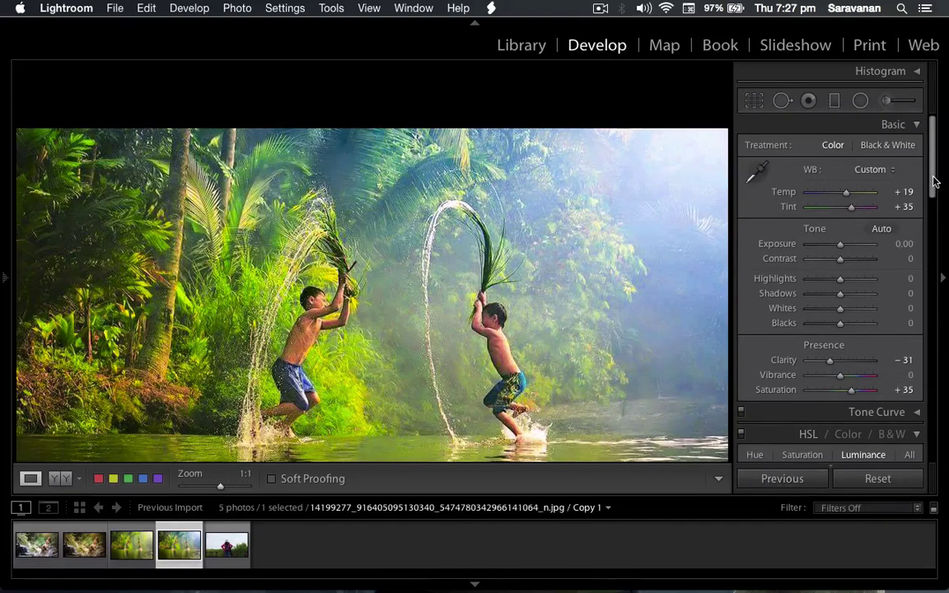
scroll(934, 317, down, 10)
drag(935, 317, 934, 156)
mouse_move(933, 181)
mouse_down()
mouse_move(933, 284)
mouse_move(933, 202)
mouse_up()
Open the boardwalk photo 1.jpg and lay a graduated filter across the sky.
click(231, 550)
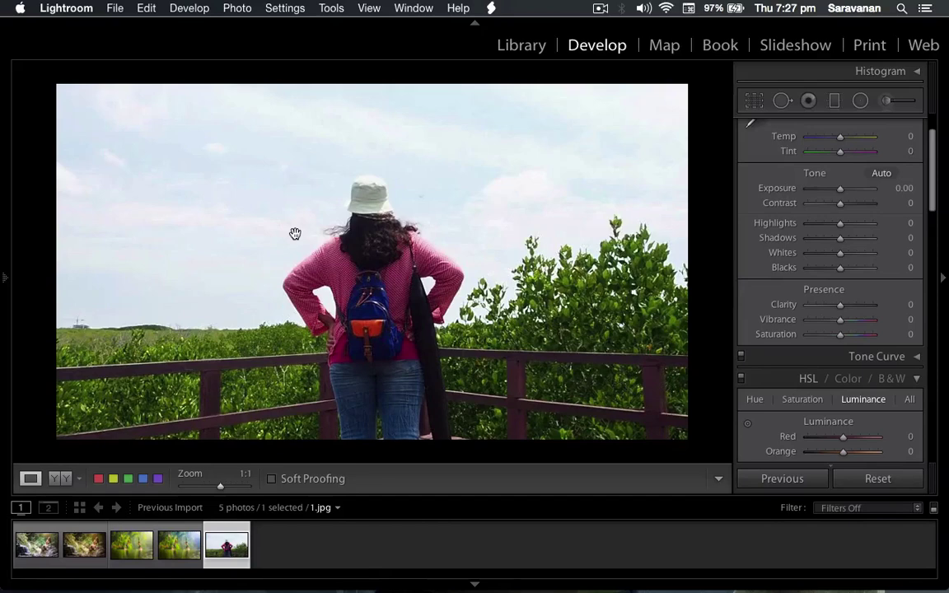
click(834, 101)
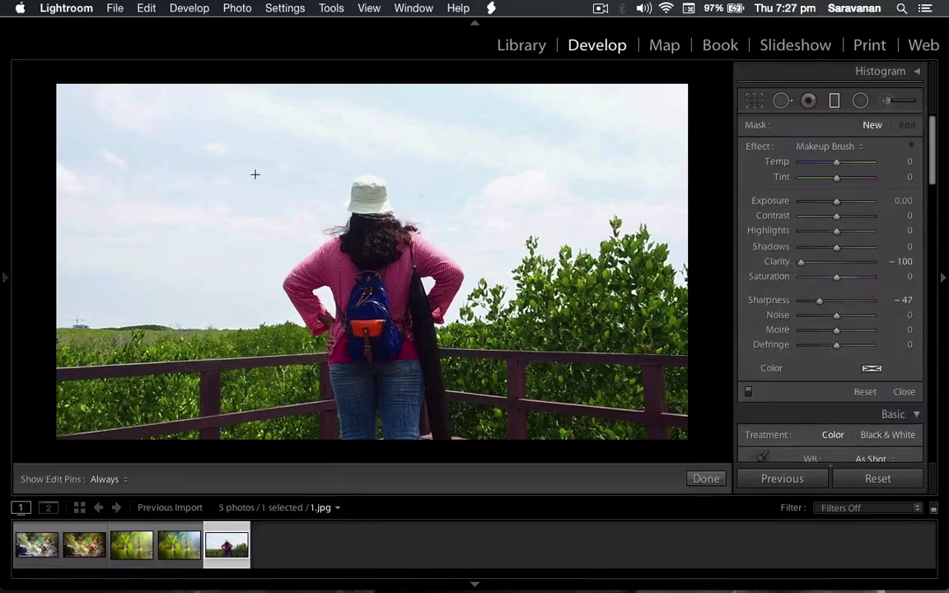
drag(286, 103, 240, 232)
Give the sky filter Temp −100 and Clarity 9, raising its top edge and tilting it diagonally.
drag(826, 163, 788, 167)
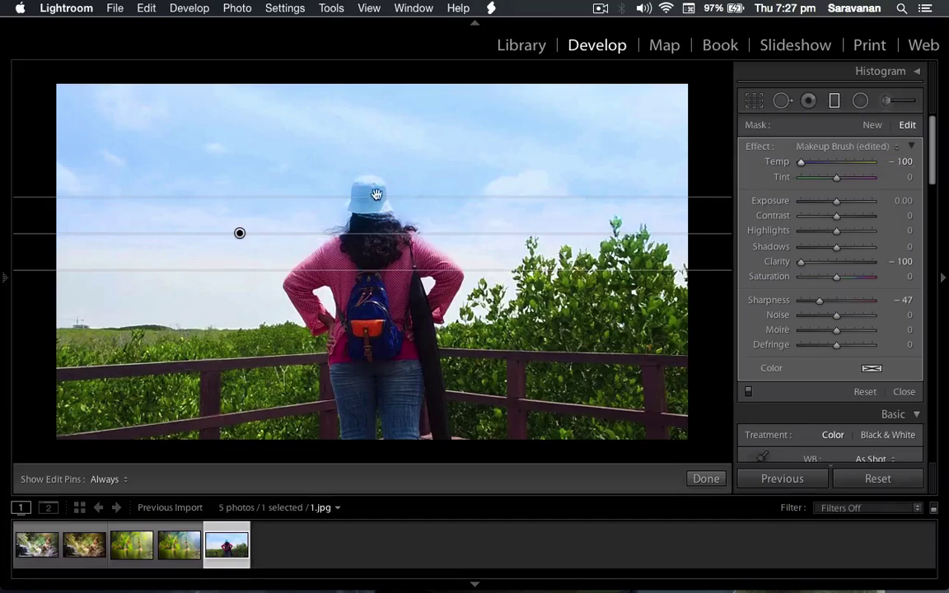
drag(430, 200, 430, 141)
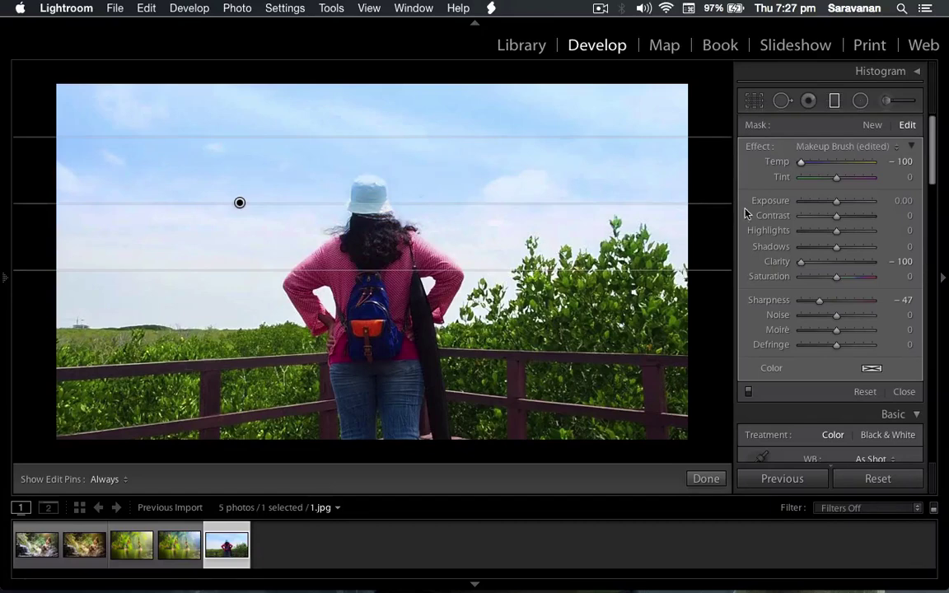
drag(800, 261, 840, 264)
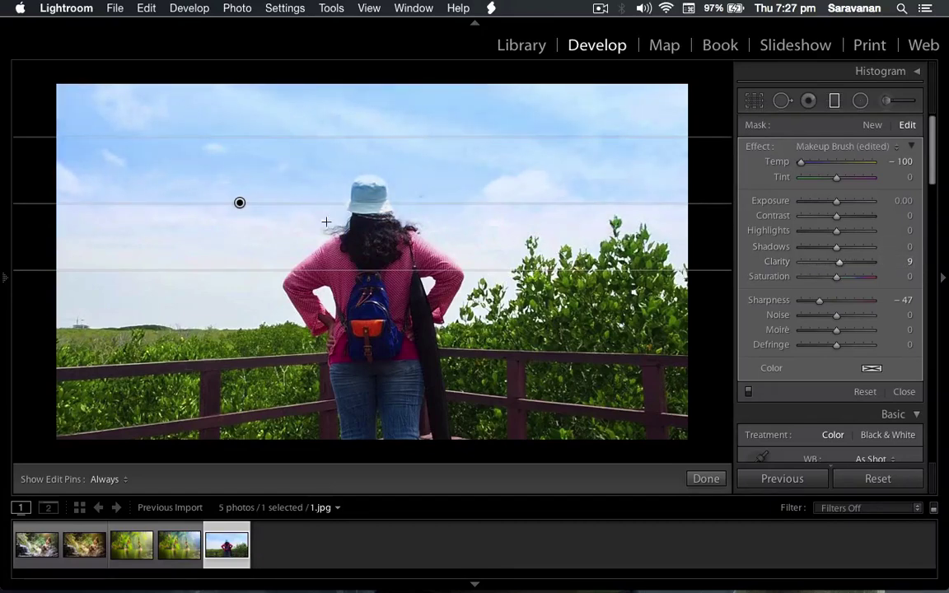
drag(200, 202, 329, 200)
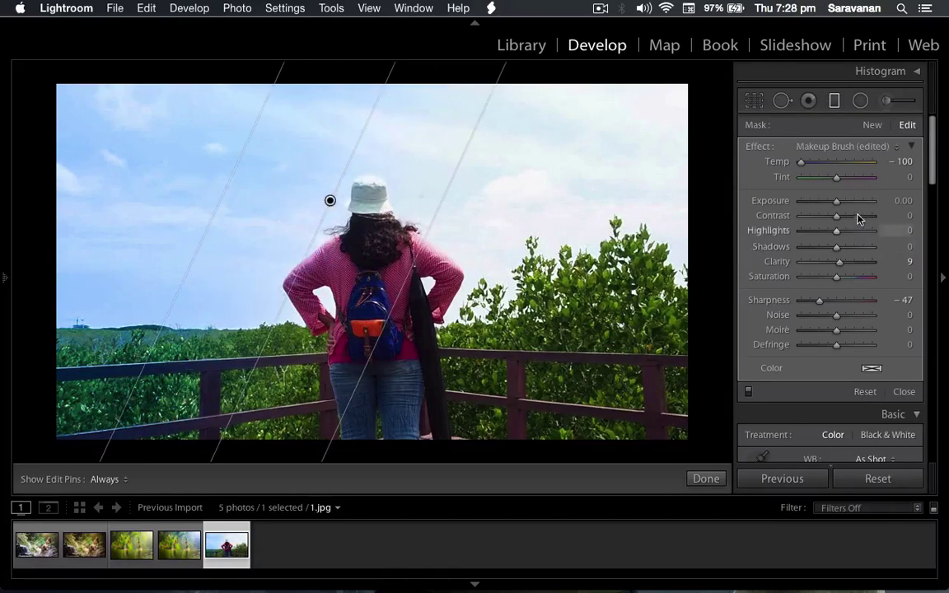
Draw a second diagonal filter from the right with Temp −100 and Clarity 35, shifted left.
click(871, 126)
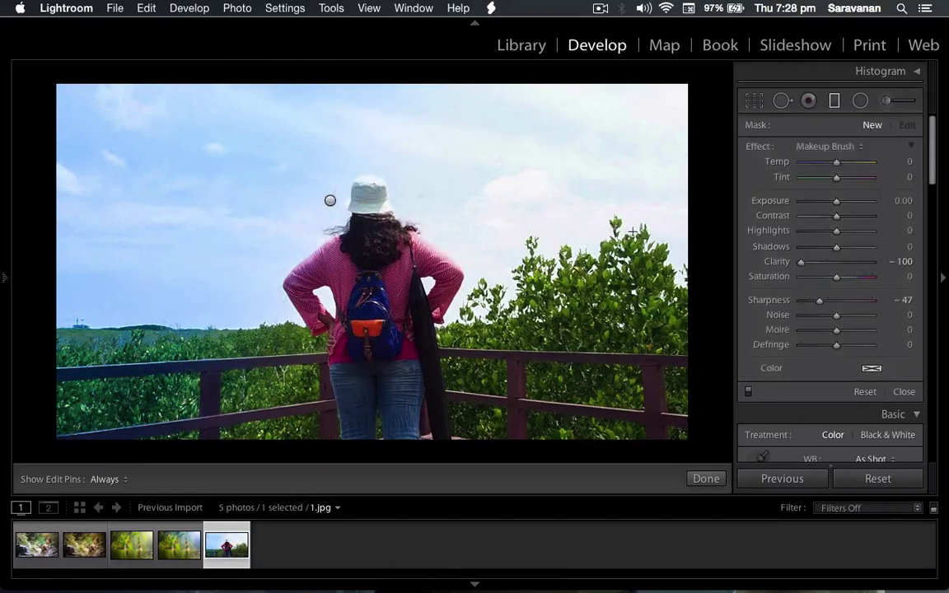
drag(674, 245, 376, 186)
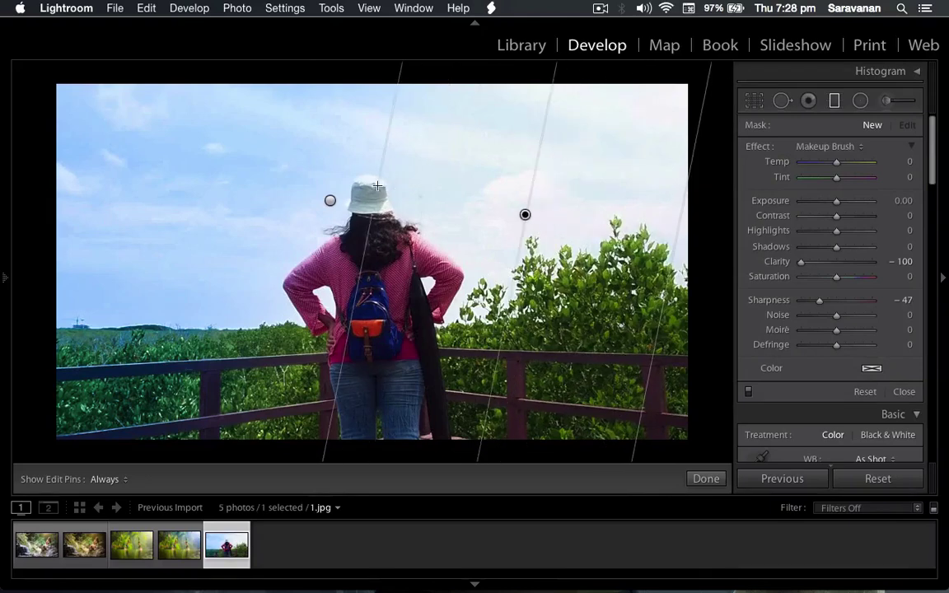
drag(481, 209, 536, 214)
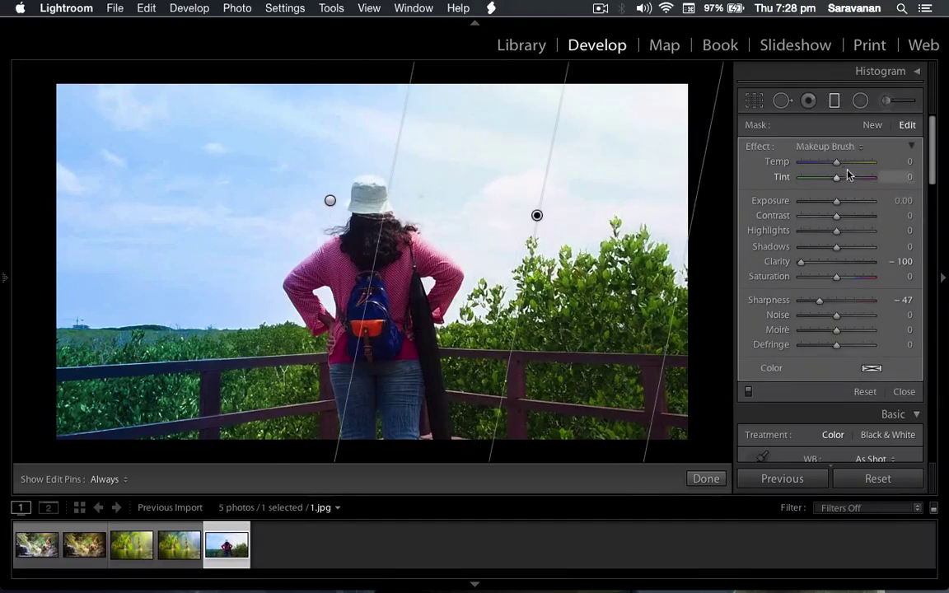
mouse_move(834, 163)
mouse_down()
mouse_move(790, 164)
mouse_move(828, 163)
mouse_up()
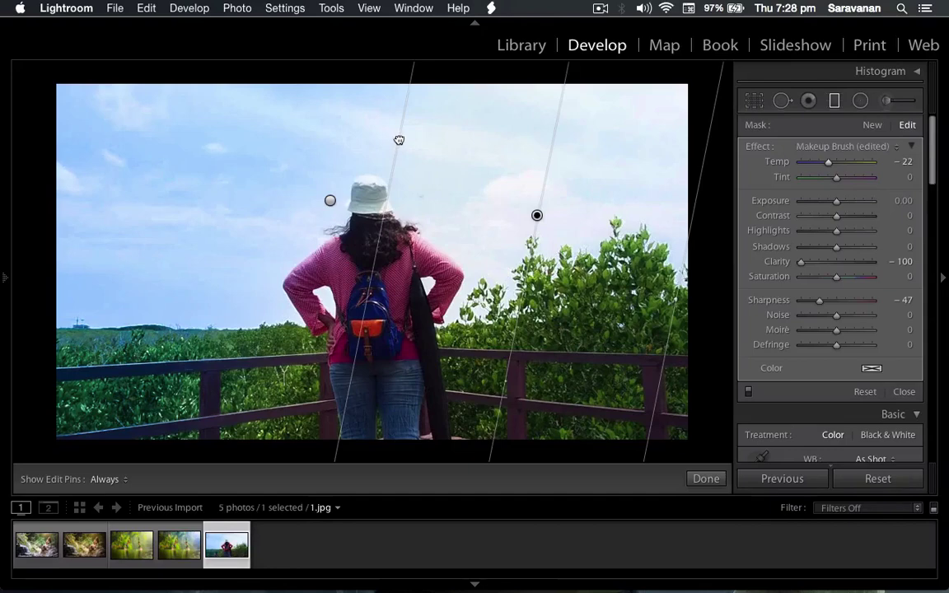
drag(397, 142, 441, 148)
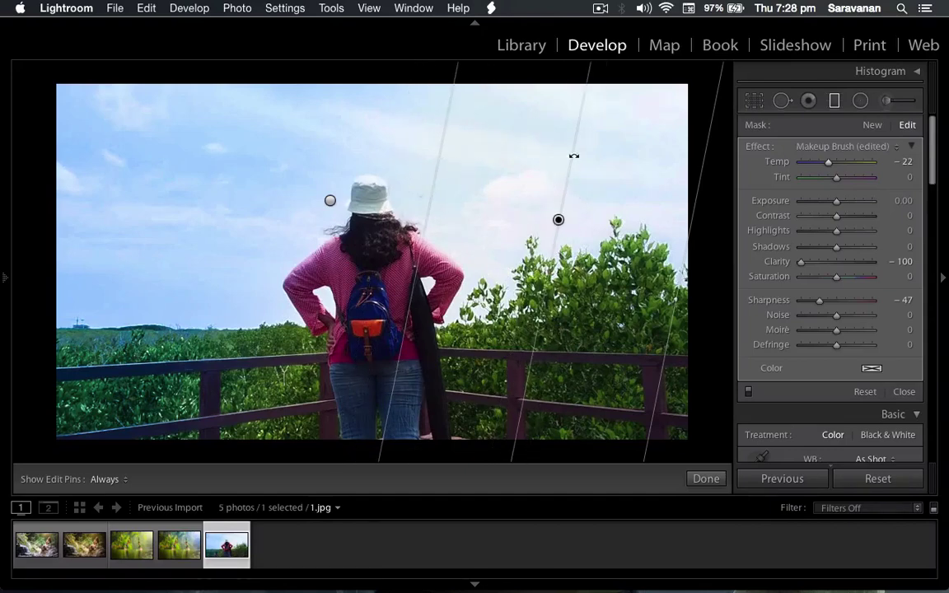
drag(574, 155, 472, 187)
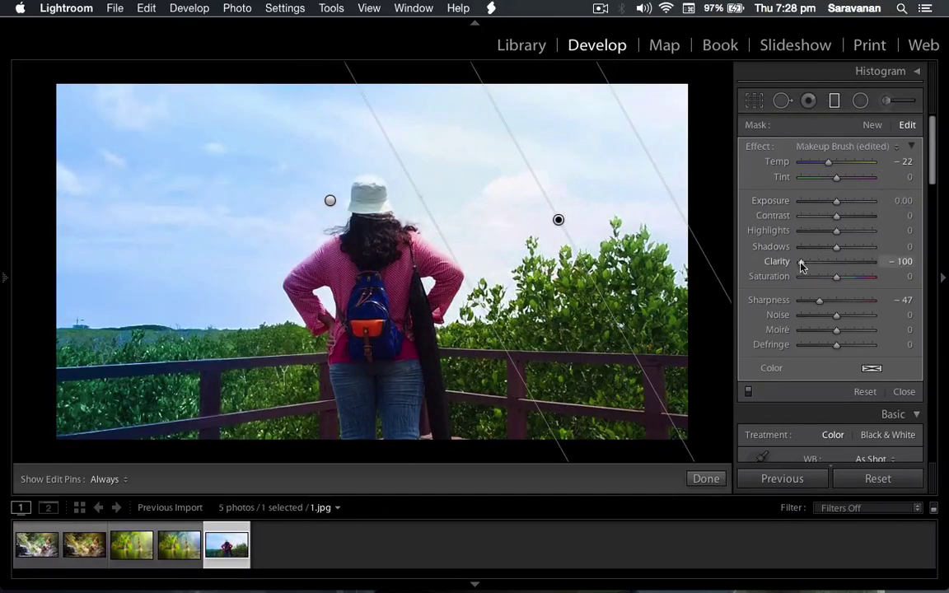
drag(800, 262, 847, 264)
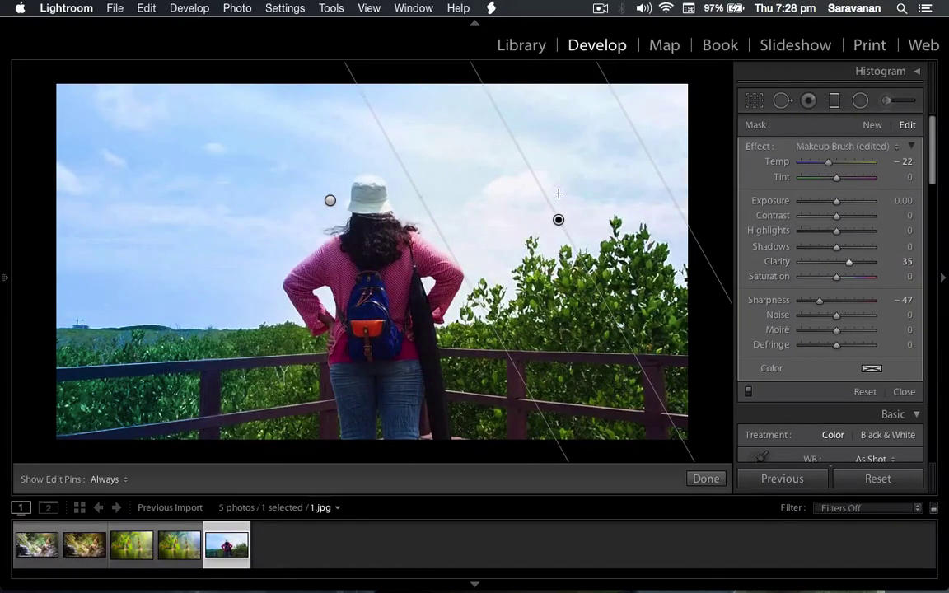
click(800, 162)
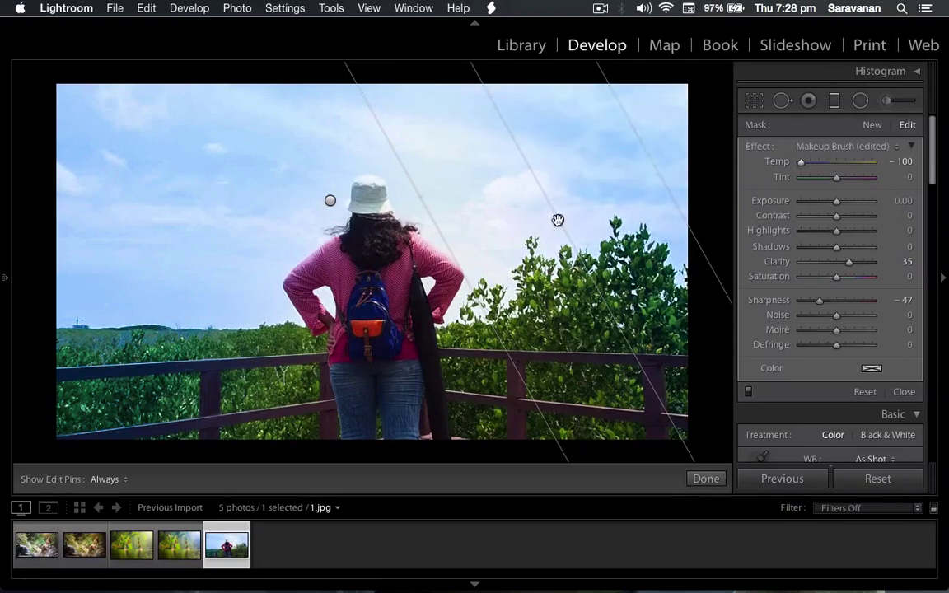
drag(552, 214, 434, 234)
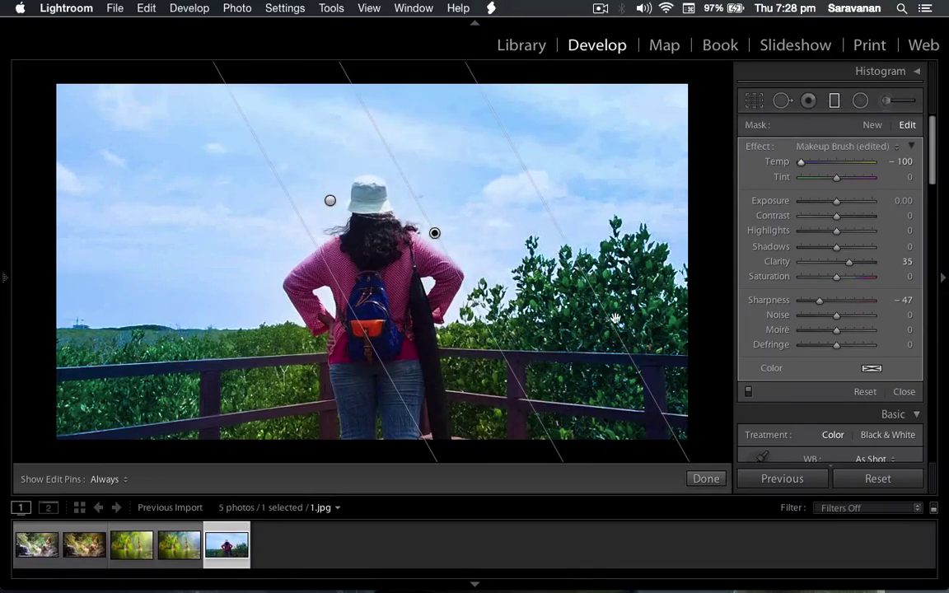
Finish filter editing and compare the photo against its original.
click(706, 479)
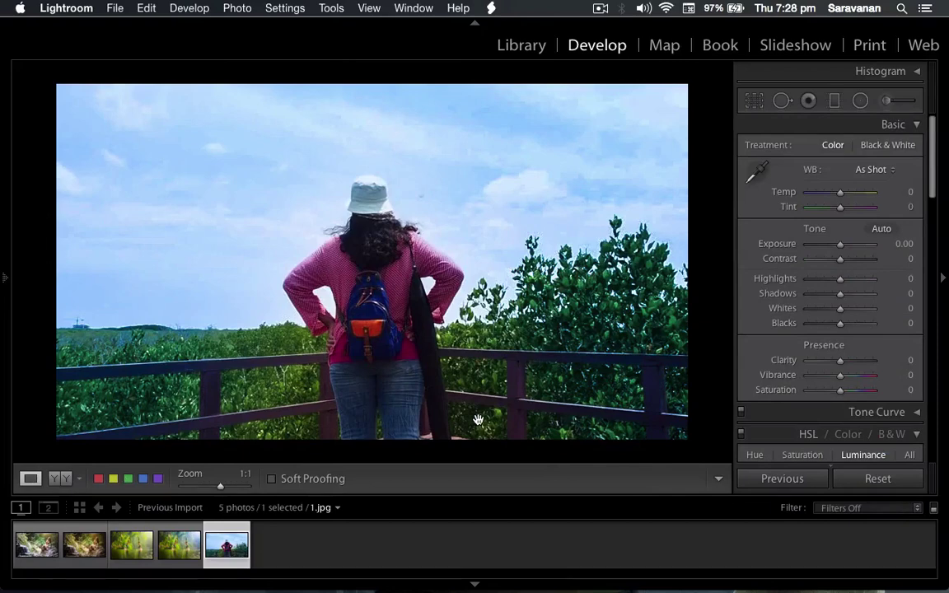
key(backslash)
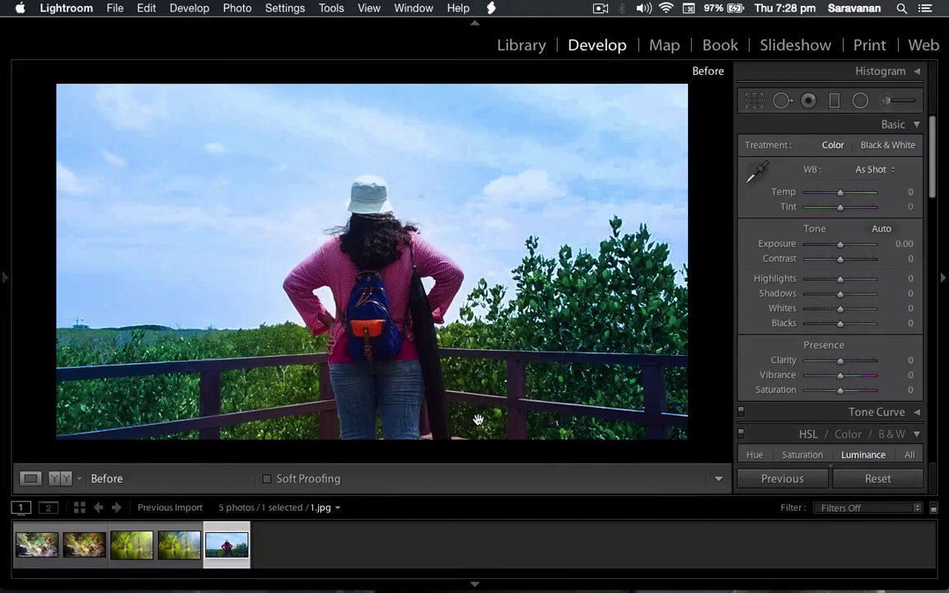
key(backslash)
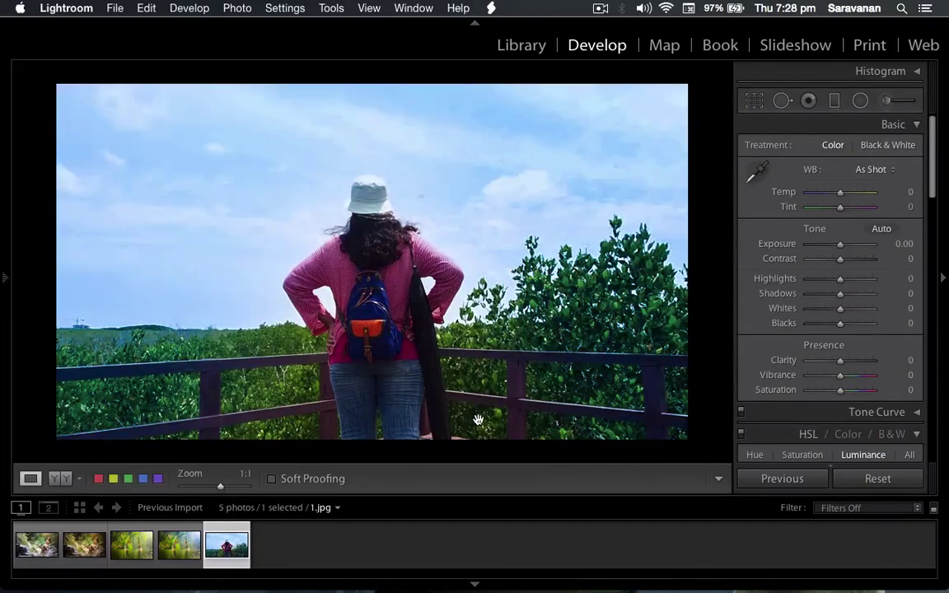
Add a filter rising from the bottom over the greenery with Clarity 30, Exposure 2.07, Temp 10.
click(833, 102)
drag(371, 431, 370, 203)
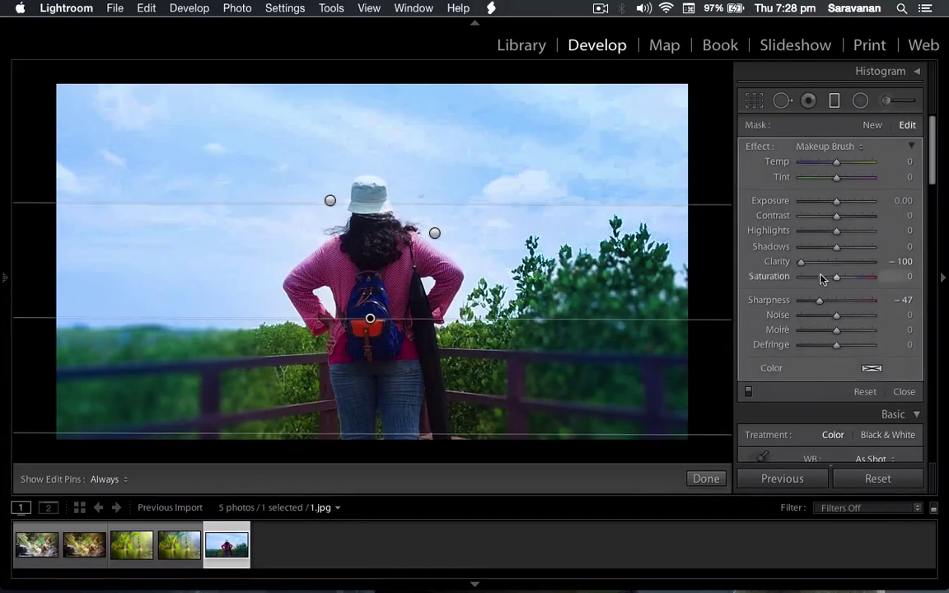
mouse_move(800, 262)
mouse_down()
mouse_move(864, 265)
mouse_move(848, 265)
mouse_up()
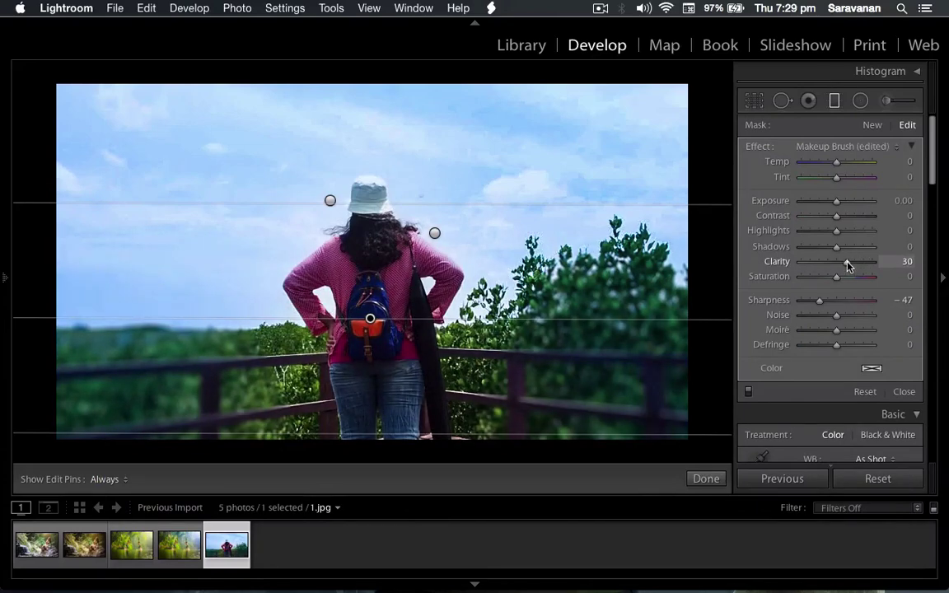
drag(836, 201, 853, 203)
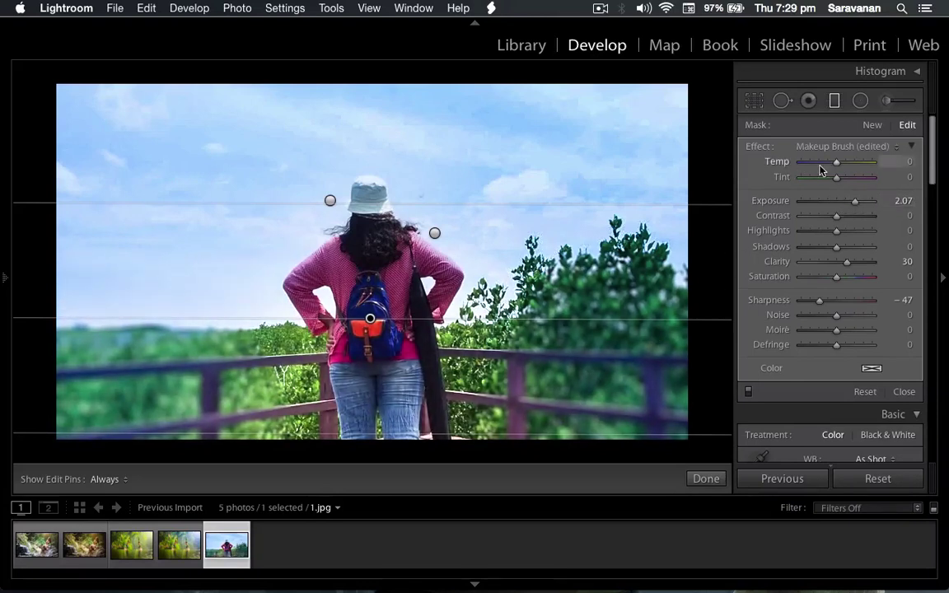
mouse_move(835, 162)
mouse_down()
mouse_move(817, 164)
mouse_move(837, 165)
mouse_up()
Close filter editing on 1.jpg and compare the result with the Before view.
click(706, 479)
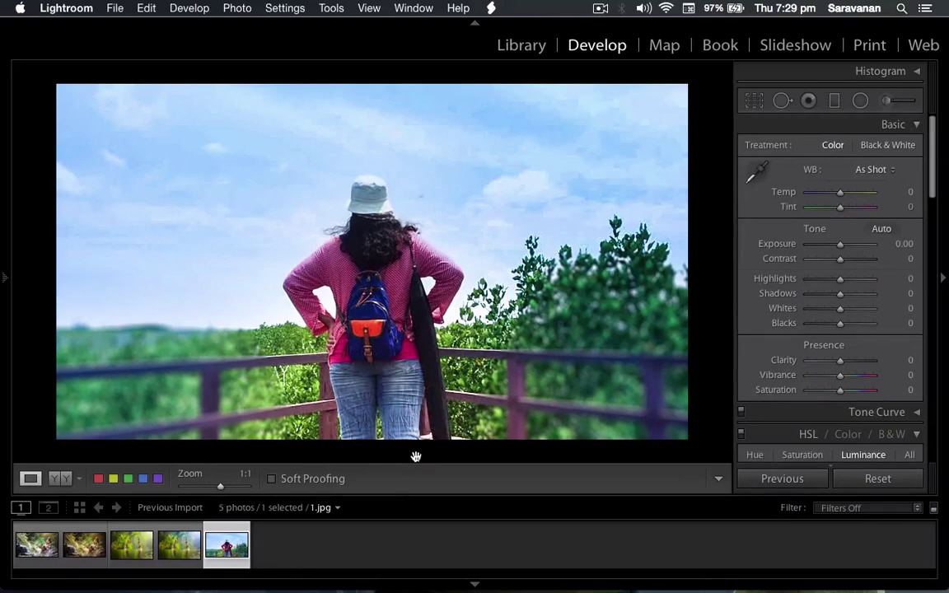
key(backslash)
key(backslash)
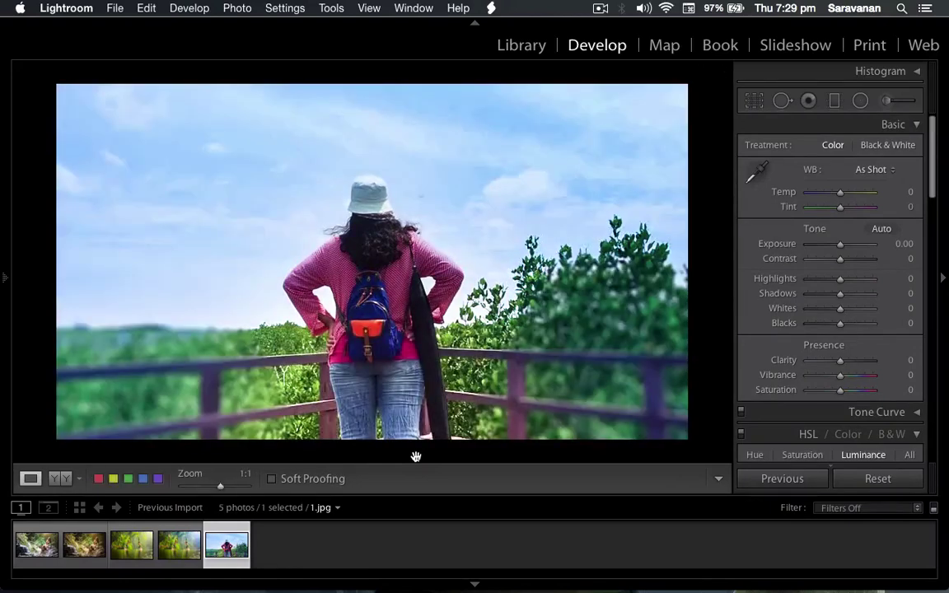